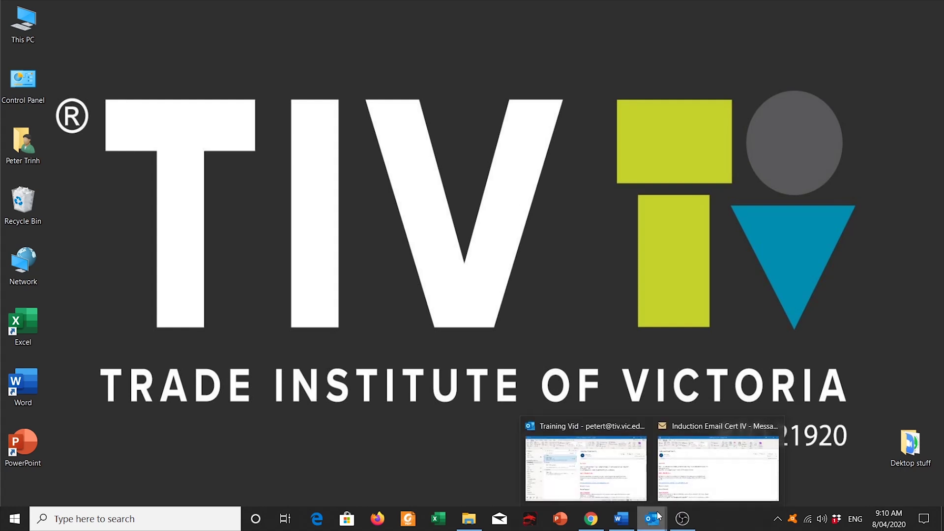
# Step: Scroll the induction email down to its Step 2 - Resources section
pyautogui.click(711, 471)
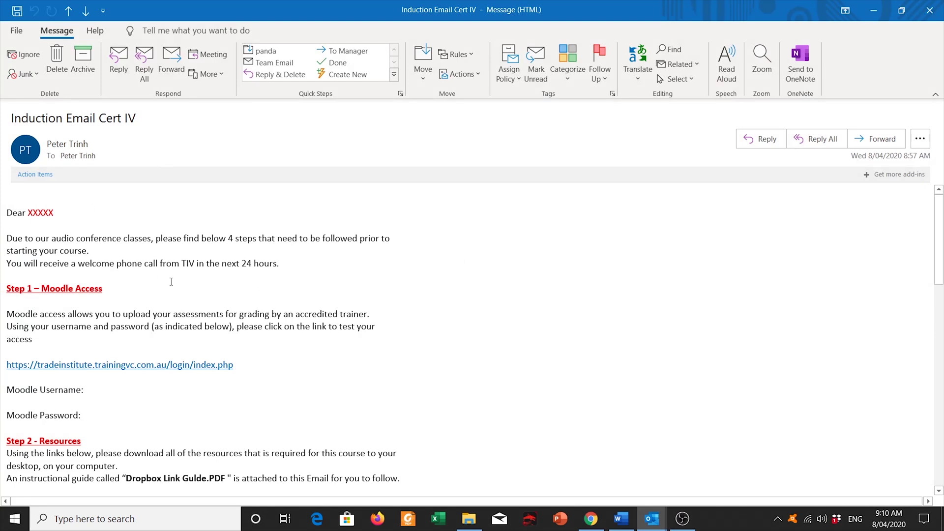
pyautogui.scroll(-3, 322, 371)
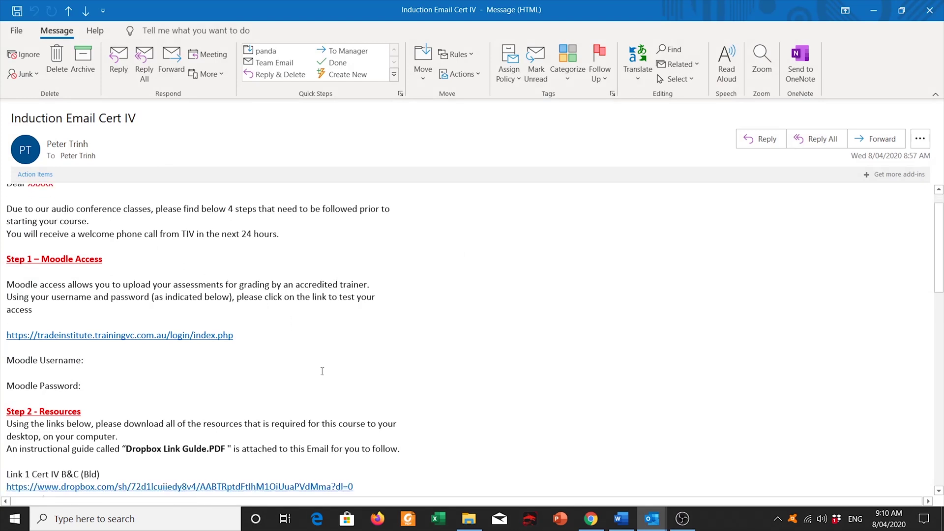
pyautogui.scroll(-1, 322, 371)
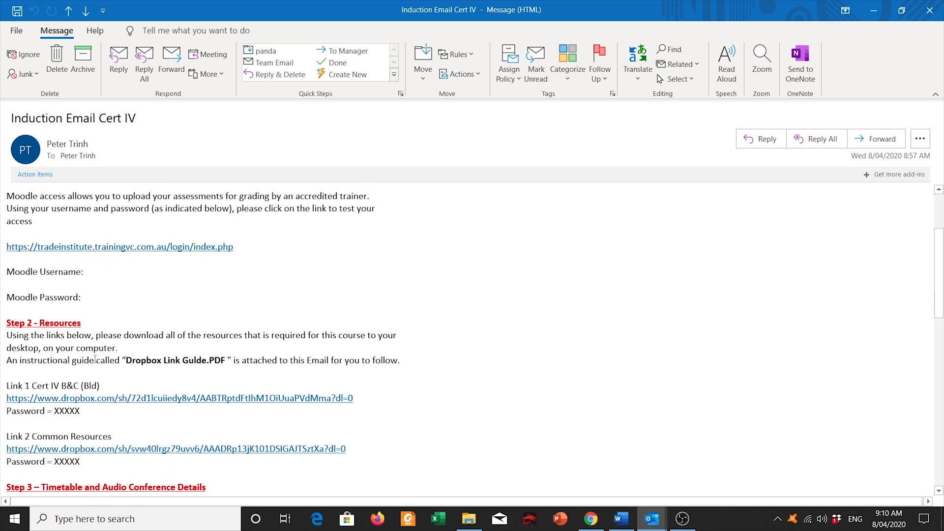
pyautogui.scroll(-1, 162, 374)
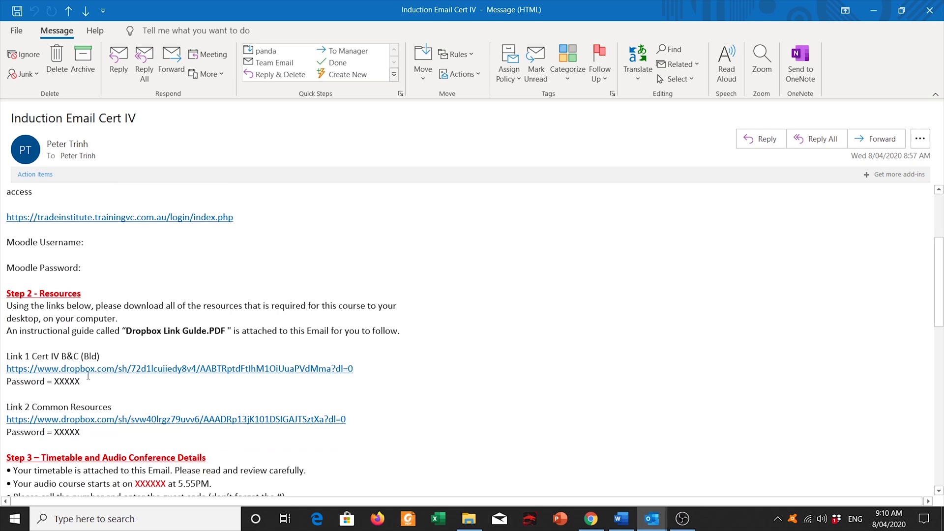
# Step: Select the Link 1 and Link 2 Dropbox addresses, then highlight the Link 1 Cert IV B&C (Bld) label
pyautogui.doubleClick(268, 368)
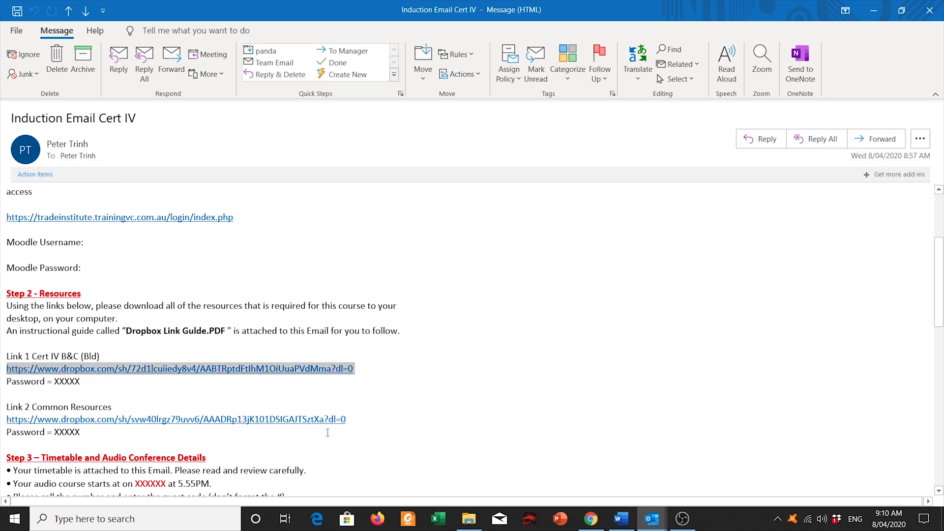
pyautogui.moveTo(356, 421); pyautogui.dragTo(94, 415)
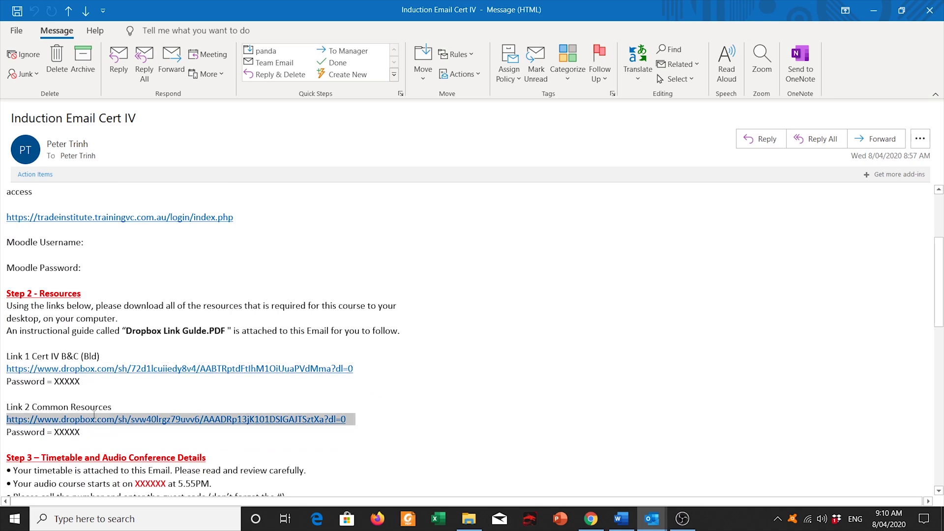
pyautogui.click(443, 399)
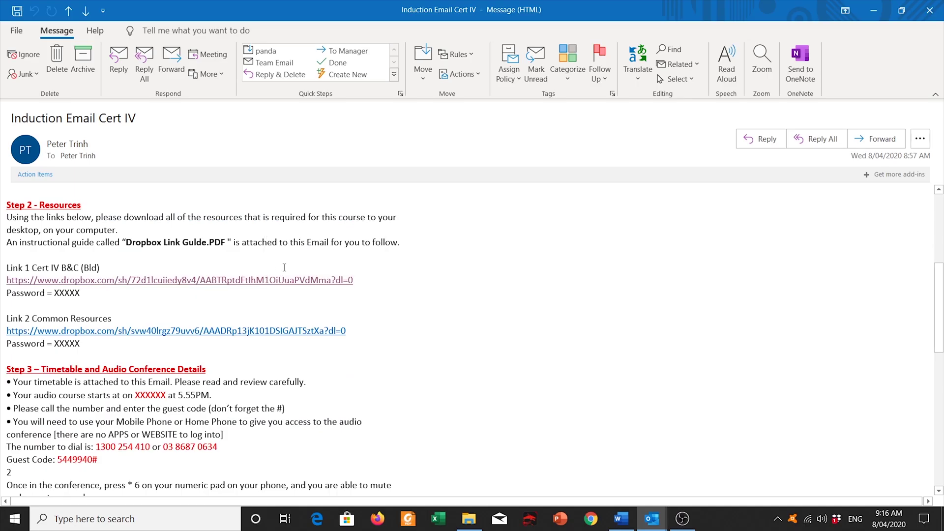
pyautogui.moveTo(9, 269); pyautogui.dragTo(88, 273)
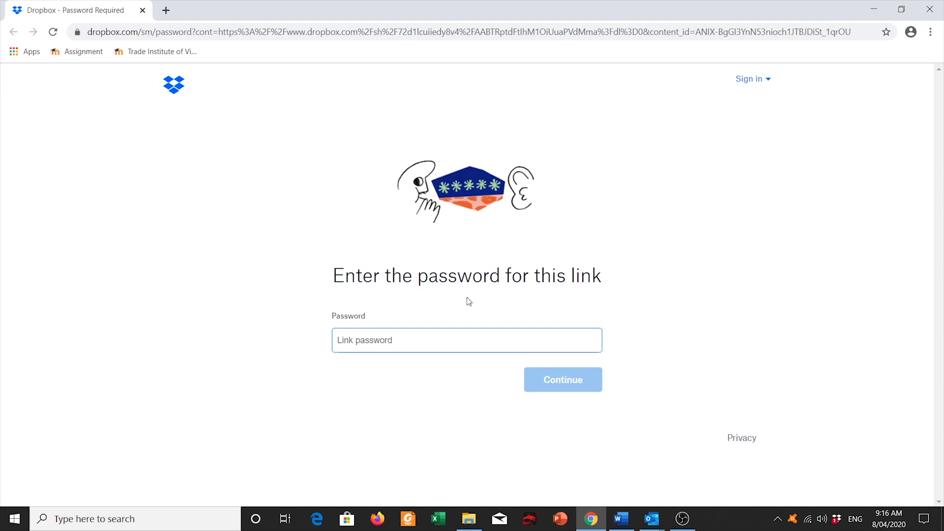
# Step: Enter the shared link password to unlock the Cert IV B&C (Bld) - S folder
pyautogui.write('****')
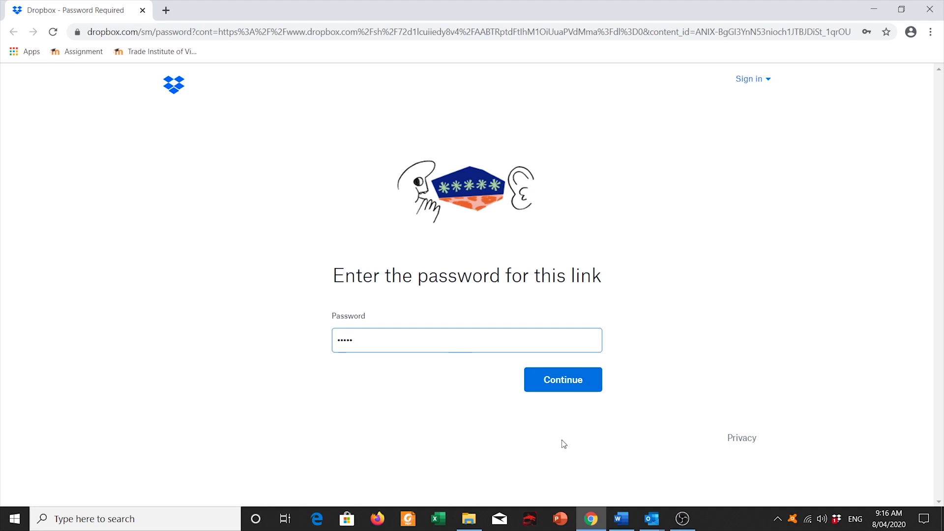
pyautogui.click(583, 384)
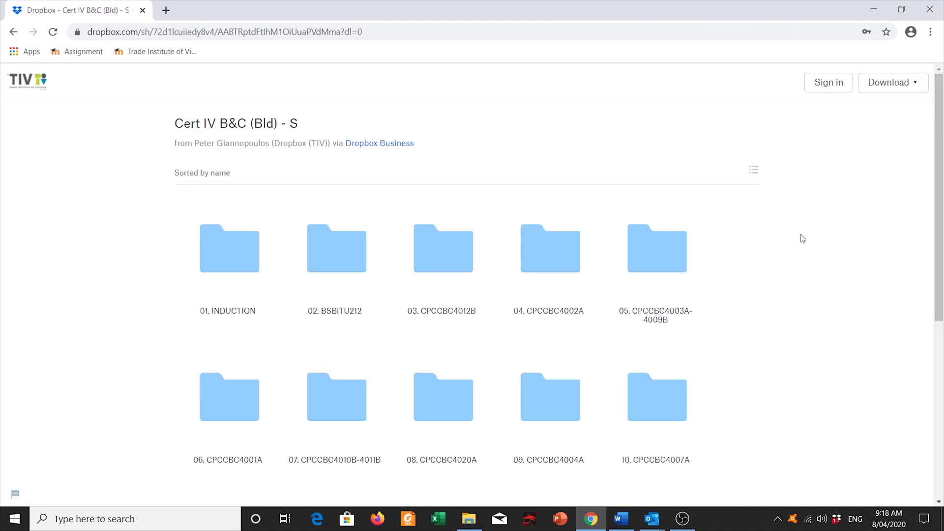
# Step: Browse the ten unit folders, then direct-download the whole Cert IV B&C (Bld) - S folder
pyautogui.scroll(-6, 802, 239)
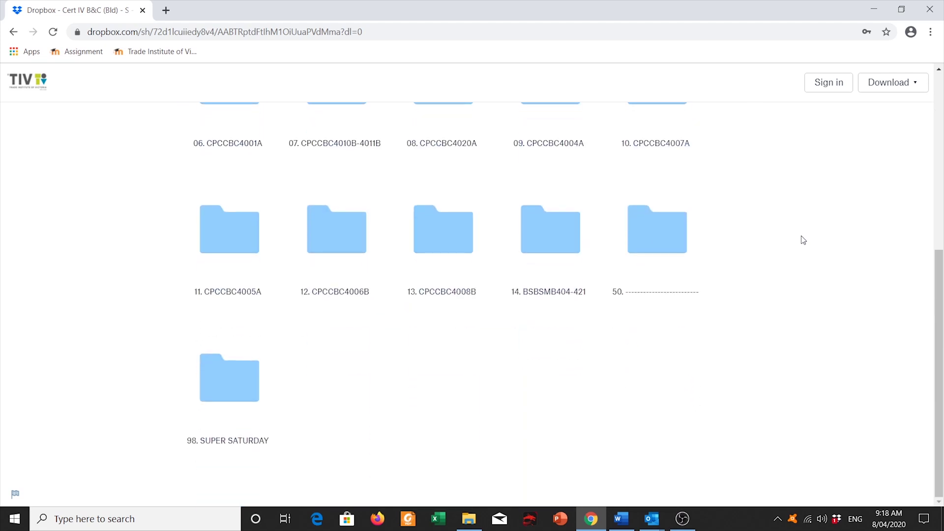
pyautogui.scroll(6, 802, 238)
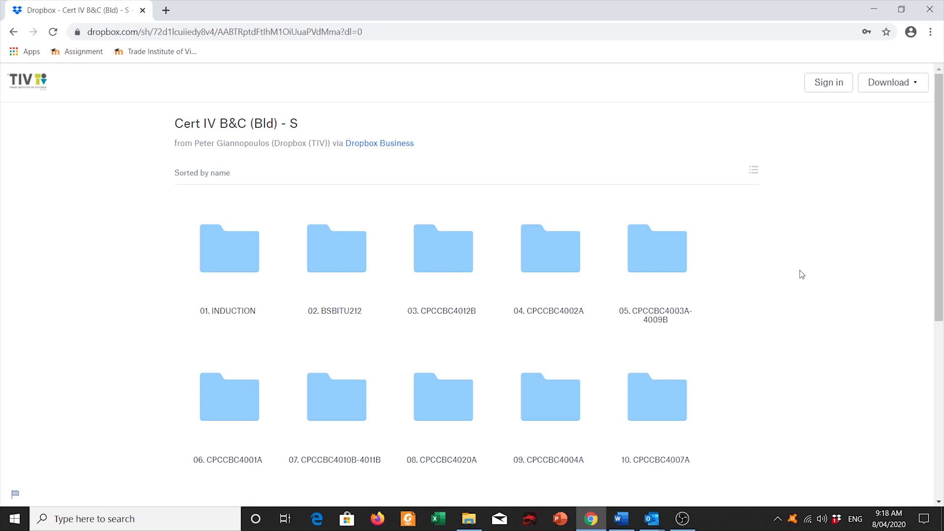
pyautogui.click(886, 94)
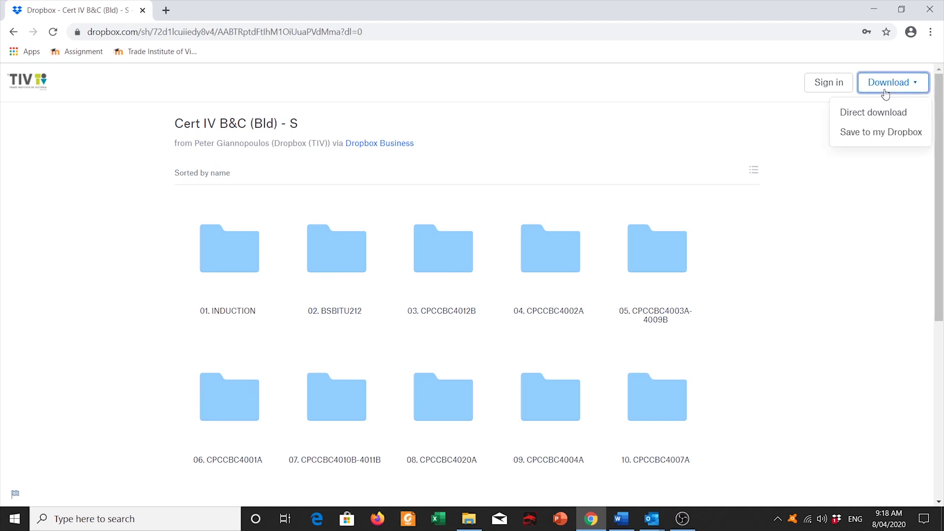
pyautogui.click(865, 114)
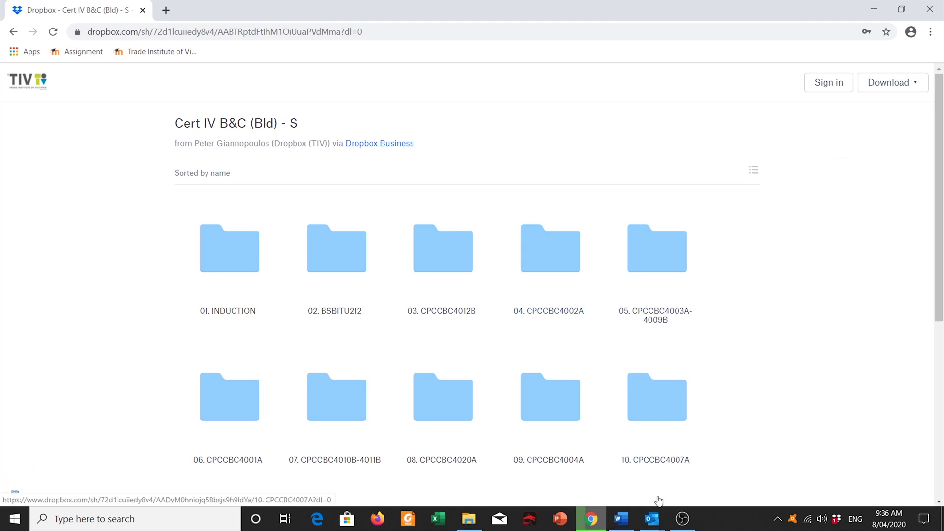
# Step: Return to the induction email and follow the Link 2 Common Resources Dropbox link
pyautogui.moveTo(653, 519)
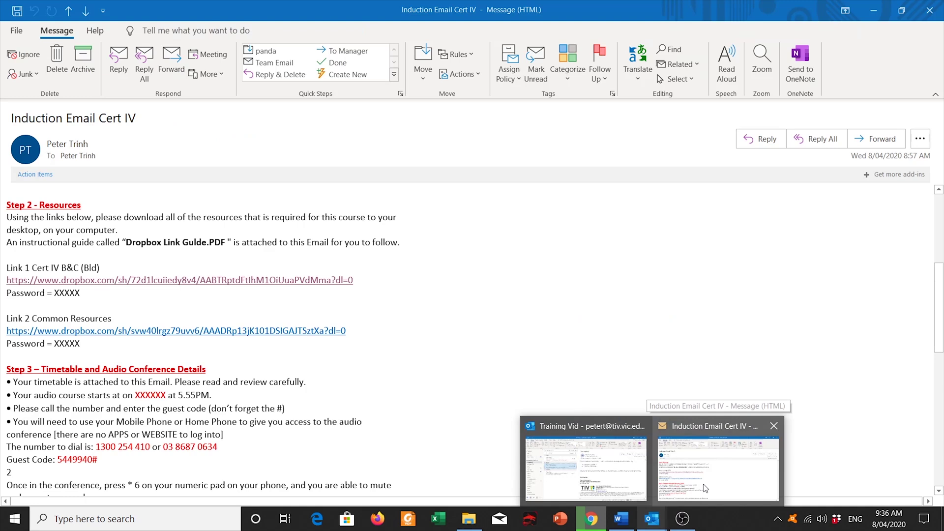
pyautogui.click(705, 484)
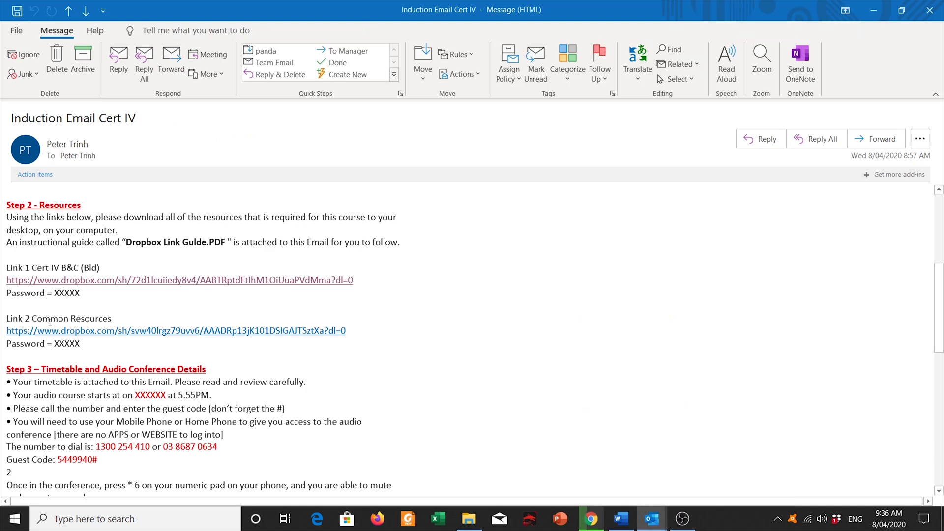
pyautogui.moveTo(5, 320); pyautogui.dragTo(118, 322)
pyautogui.click(140, 345)
pyautogui.click(126, 335)
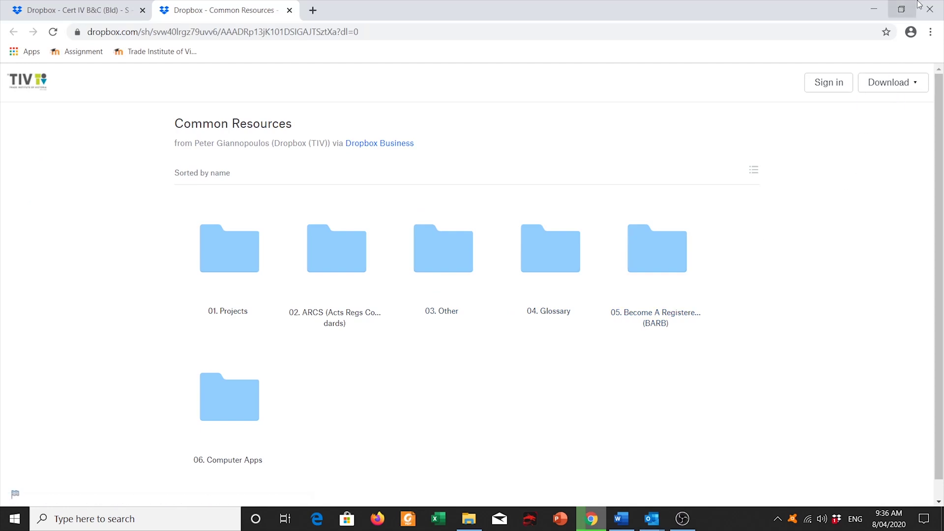
# Step: Direct-download the Common Resources Dropbox folder as a zip file
pyautogui.click(900, 85)
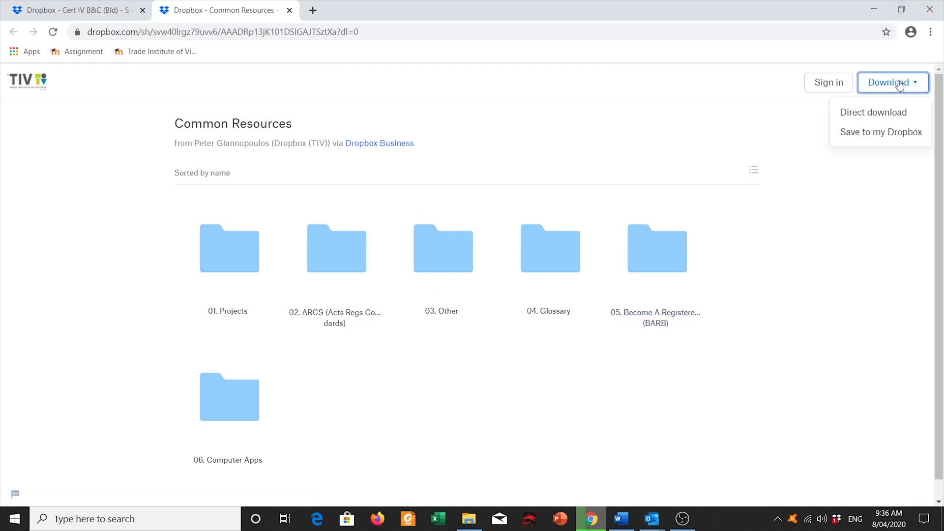
pyautogui.click(881, 113)
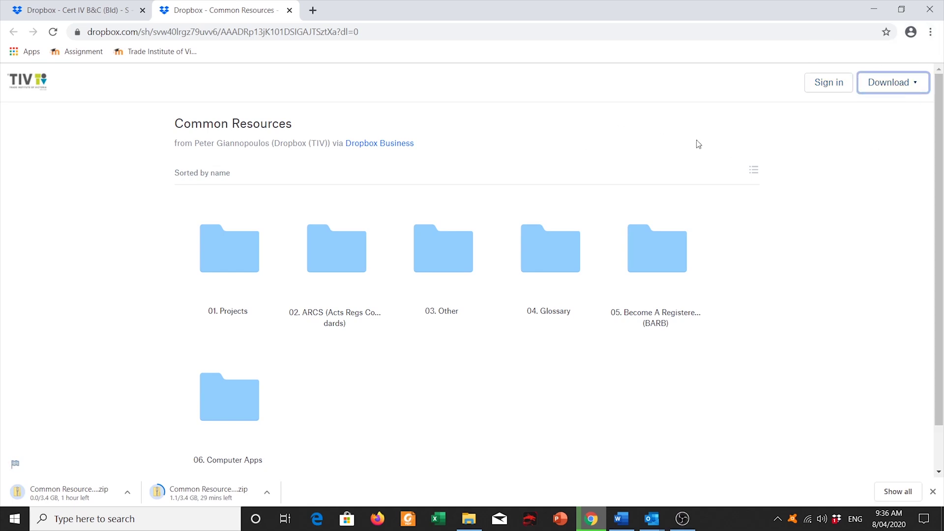
# Step: Open Chrome's Downloads list from the main menu
pyautogui.click(931, 33)
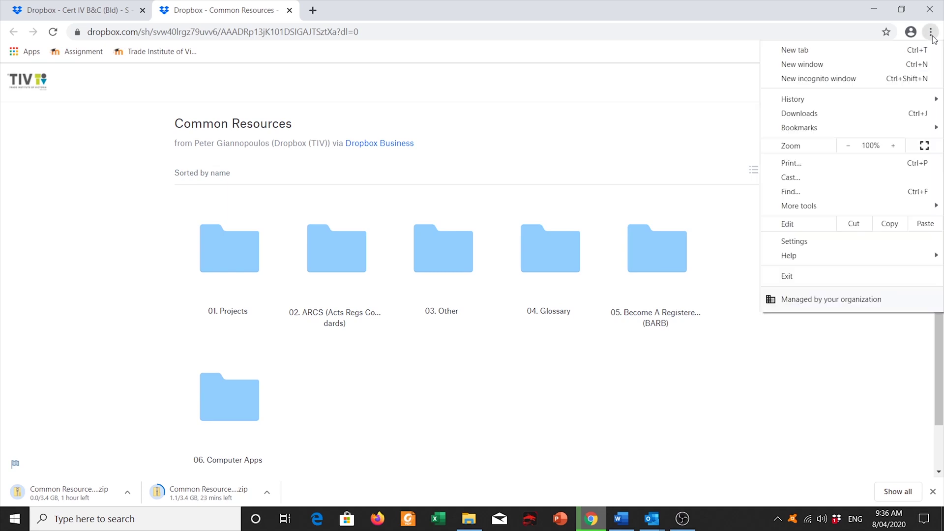
pyautogui.click(836, 113)
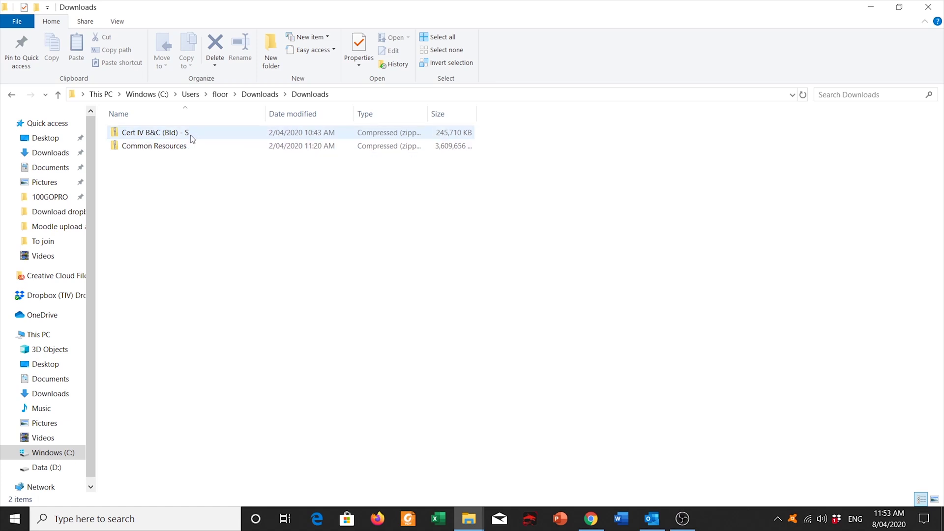
# Step: Open the Cert IV B&C (Bld) - S zip and look over its 16 course folders
pyautogui.doubleClick(191, 135)
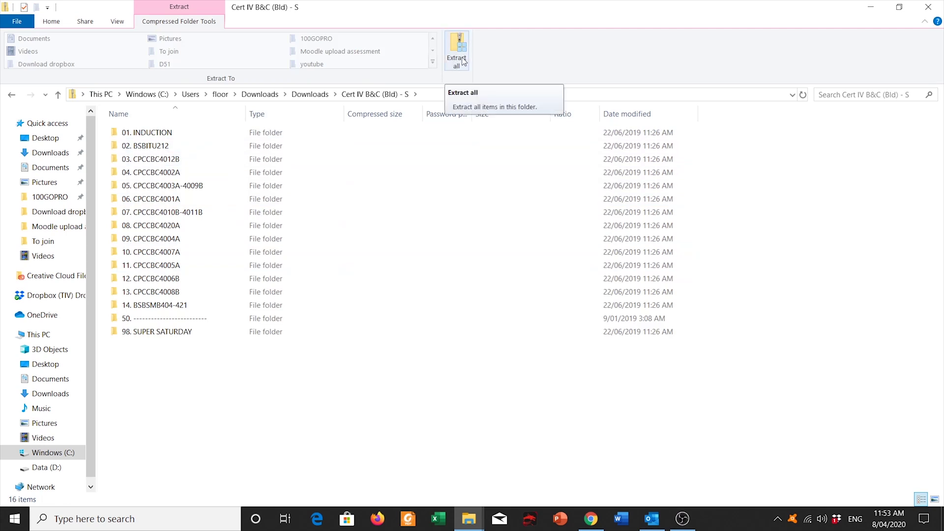
pyautogui.moveTo(282, 355); pyautogui.dragTo(174, 133)
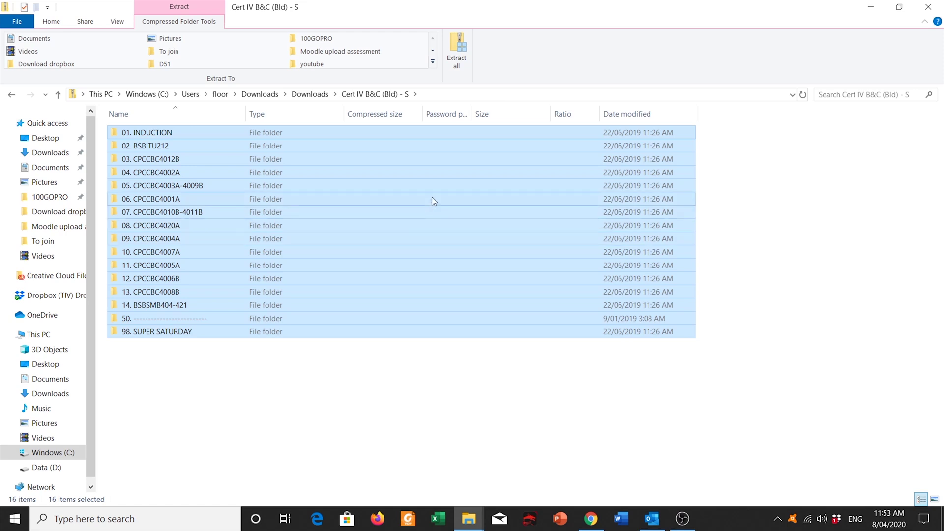
pyautogui.click(406, 385)
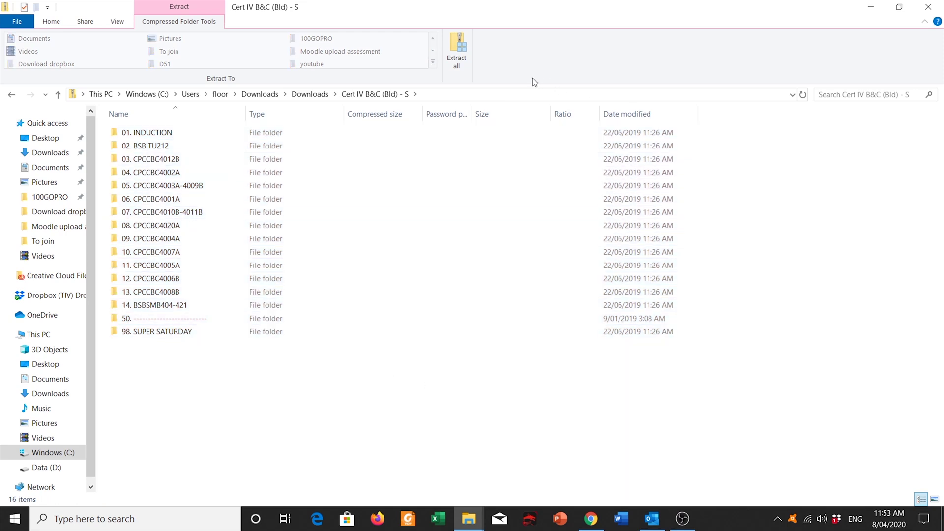
# Step: Start Extract all and create a new 'TIV Course' folder on the Desktop as the destination
pyautogui.click(457, 61)
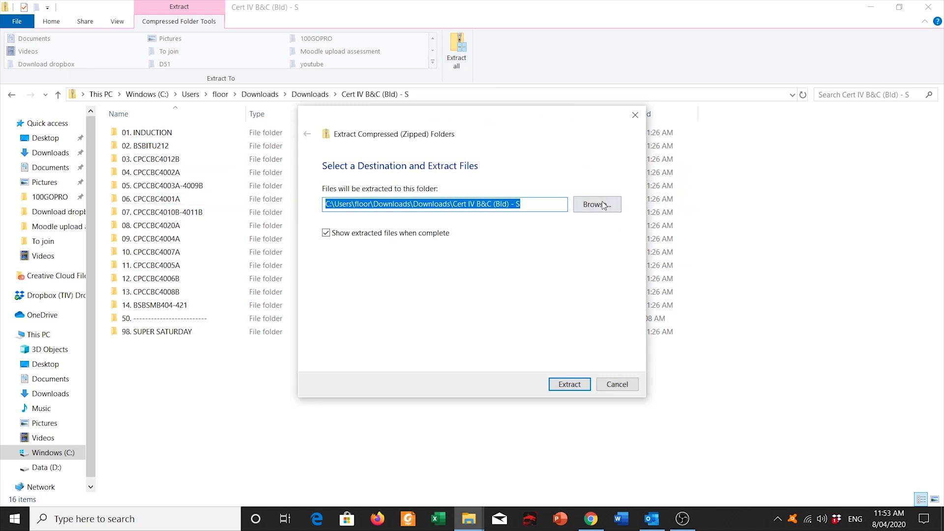
pyautogui.click(604, 205)
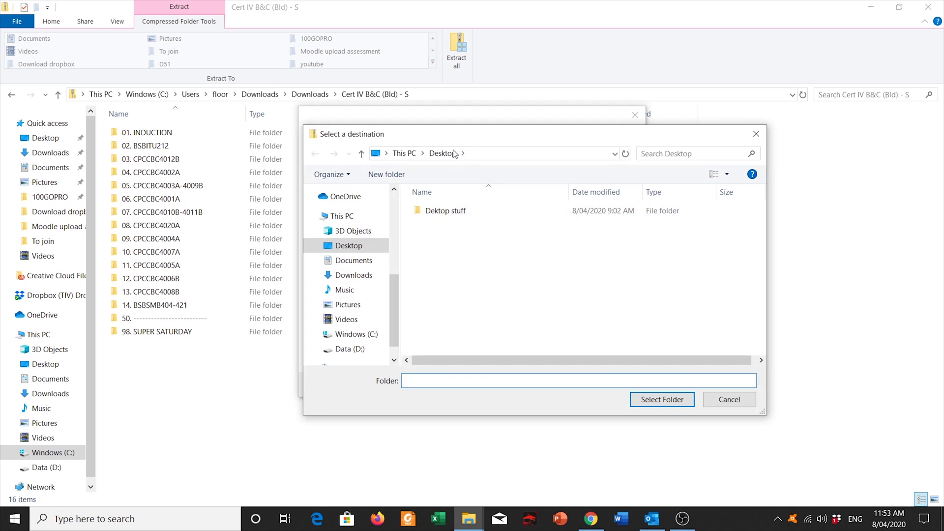
pyautogui.rightClick(431, 246)
pyautogui.moveTo(463, 399)
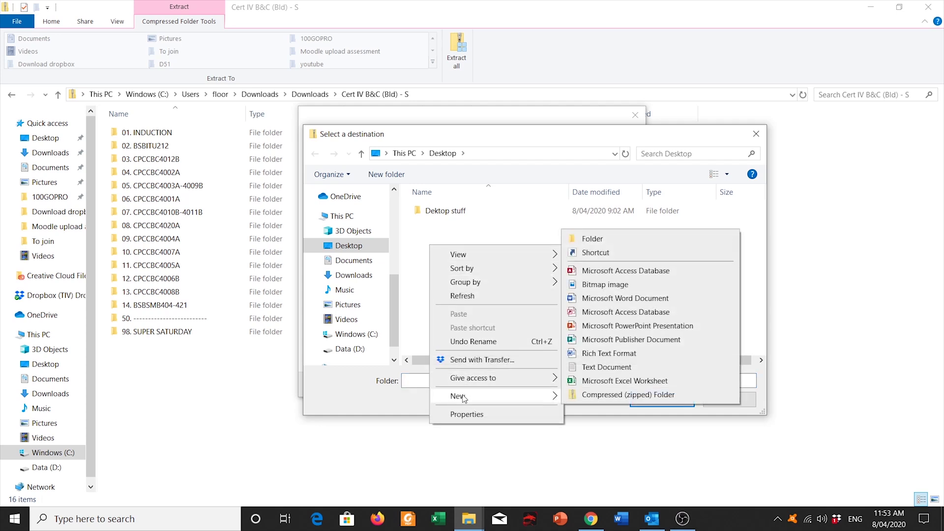
pyautogui.click(595, 245)
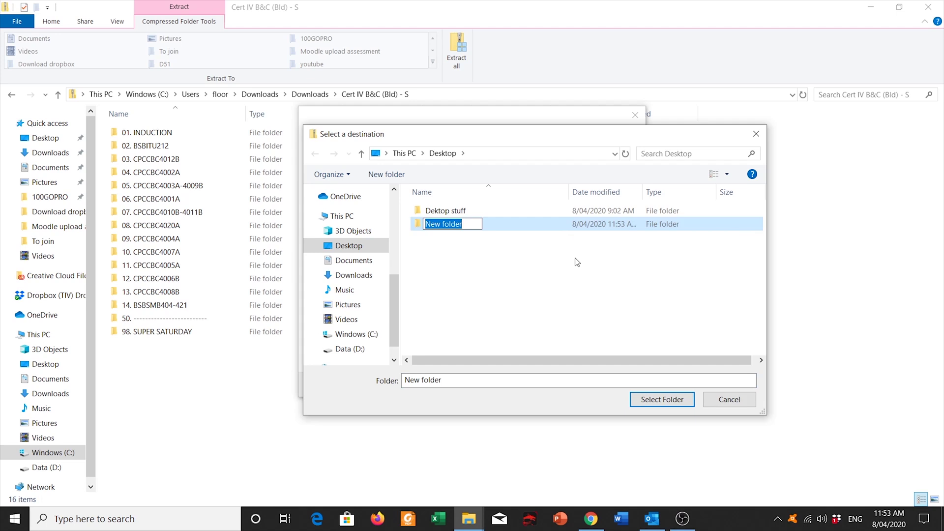
pyautogui.write('TIV V')
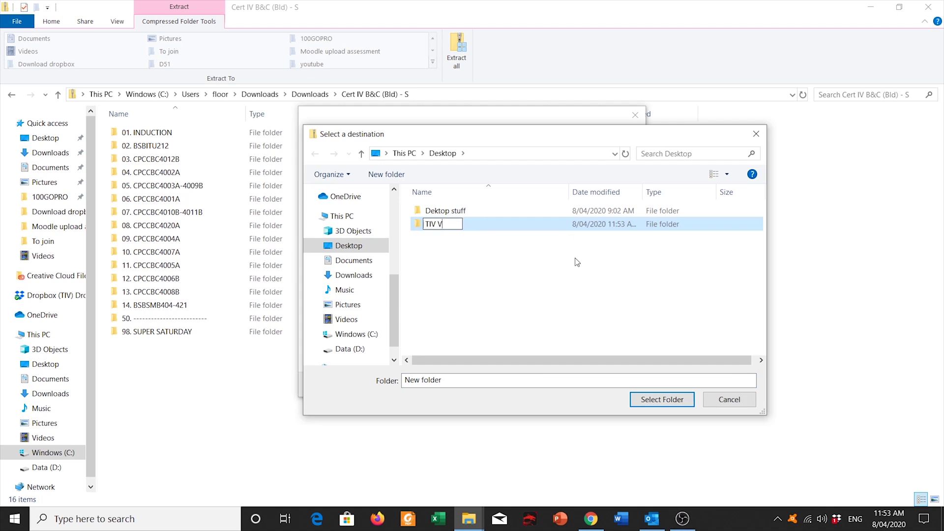
pyautogui.press('BackSpace')
pyautogui.write('Course')
pyautogui.press('Return')
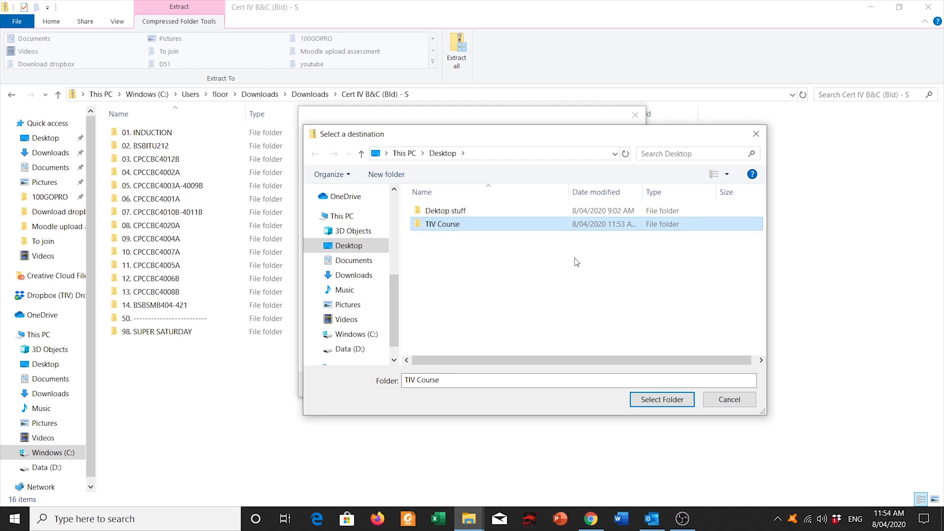
# Step: Create a 'Cert IV' subfolder inside TIV Course
pyautogui.doubleClick(449, 226)
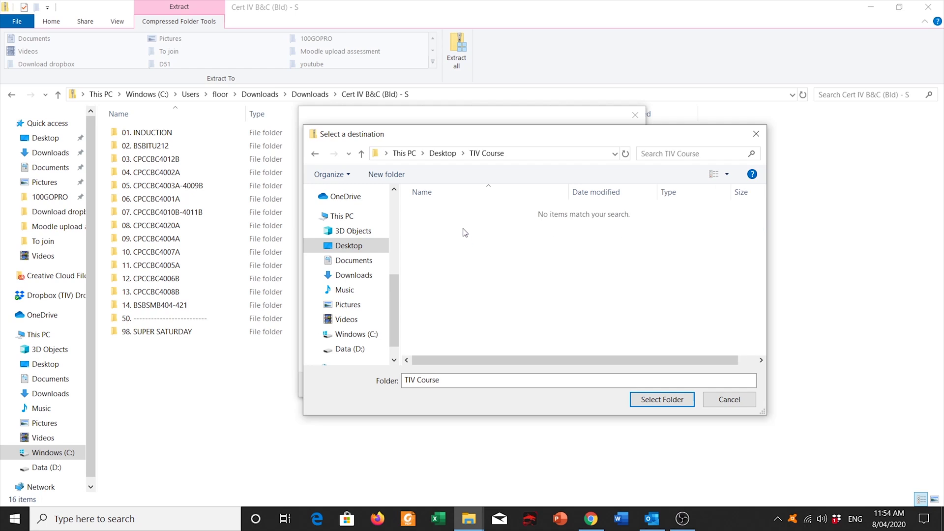
pyautogui.rightClick(463, 229)
pyautogui.moveTo(502, 380)
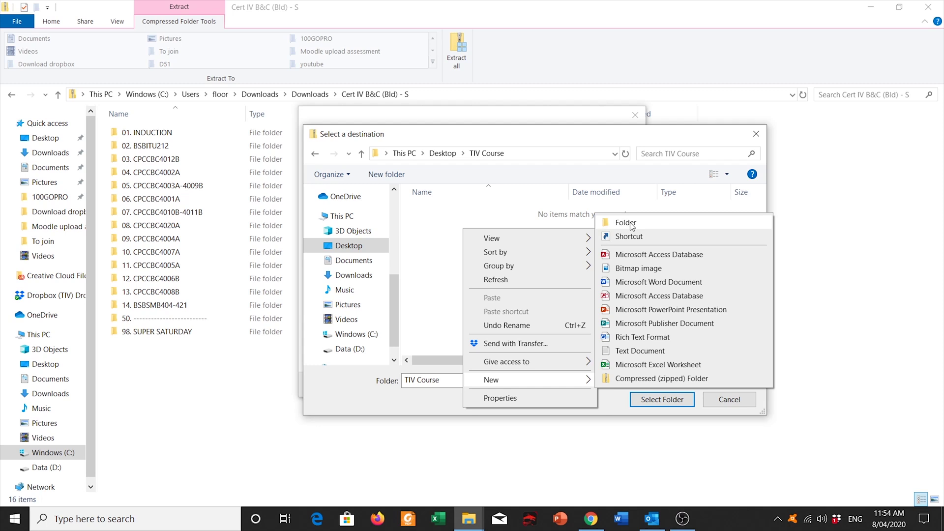
pyautogui.click(626, 222)
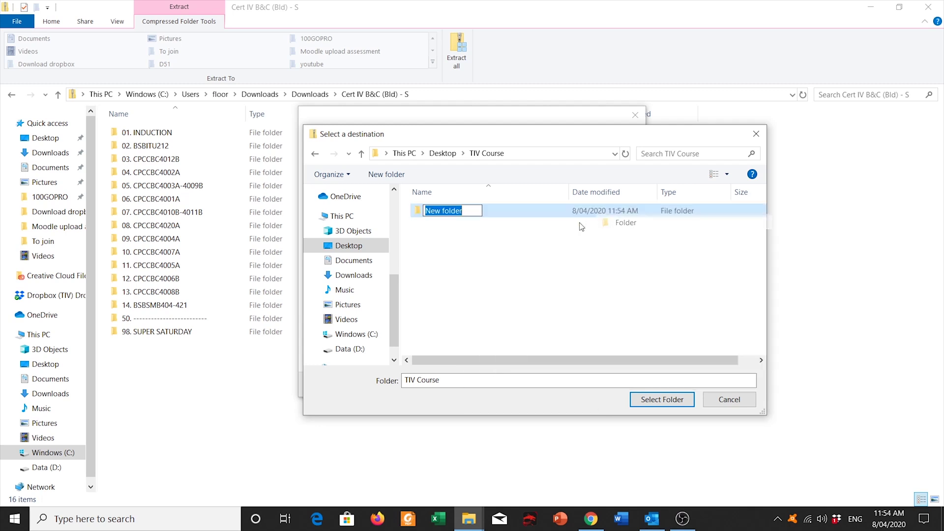
pyautogui.write('Cert')
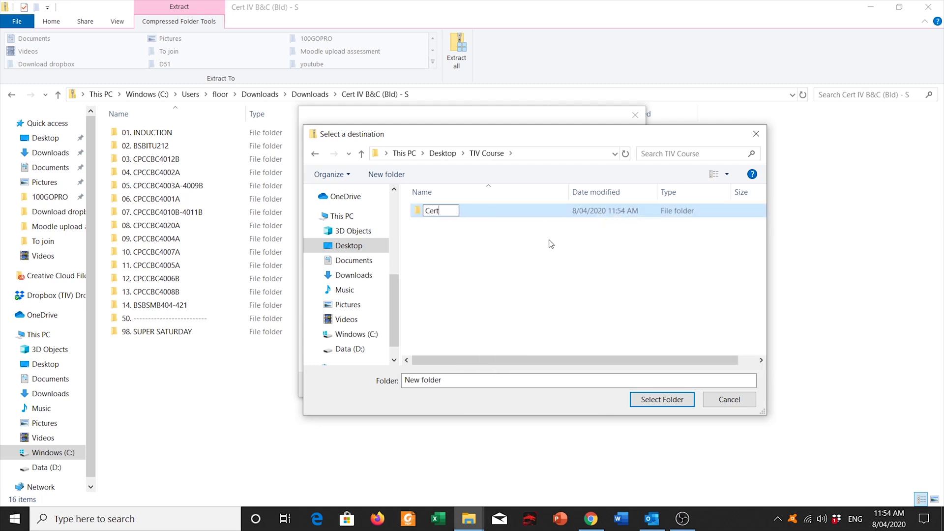
pyautogui.write(' IV')
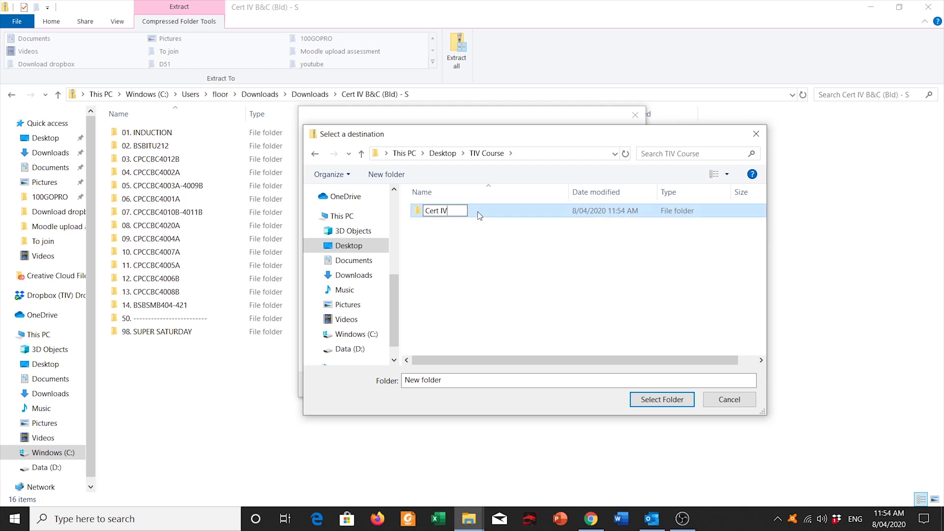
pyautogui.press('Return')
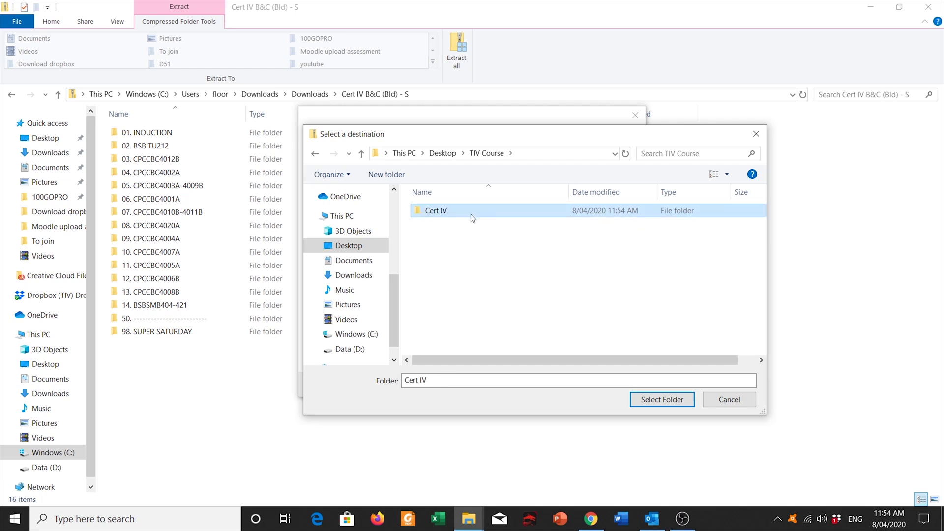
# Step: Choose TIV Course > Cert IV as the destination and extract the course files
pyautogui.doubleClick(471, 214)
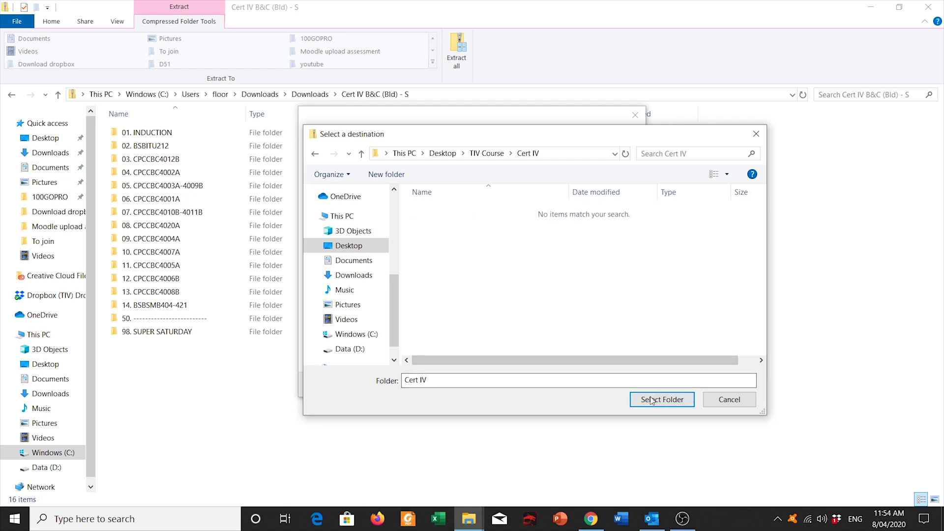
pyautogui.click(507, 153)
pyautogui.click(439, 214)
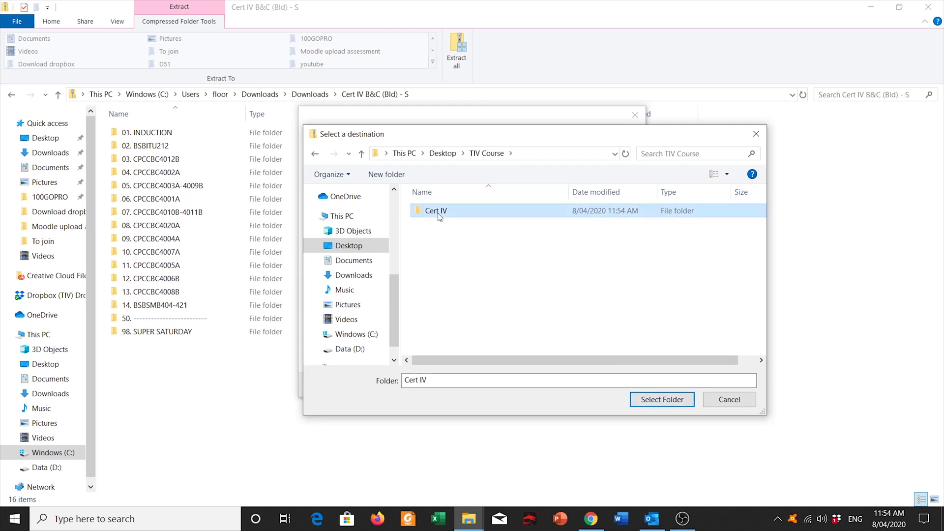
pyautogui.click(664, 401)
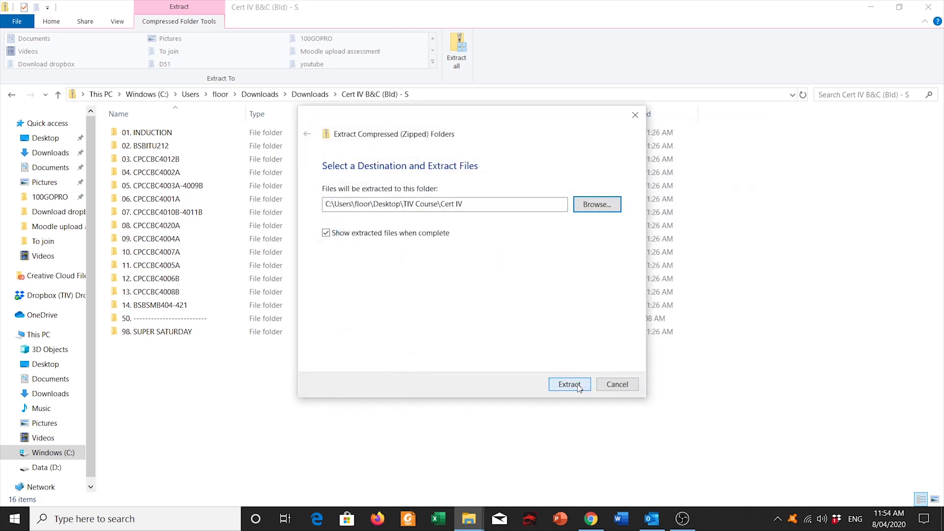
pyautogui.click(569, 384)
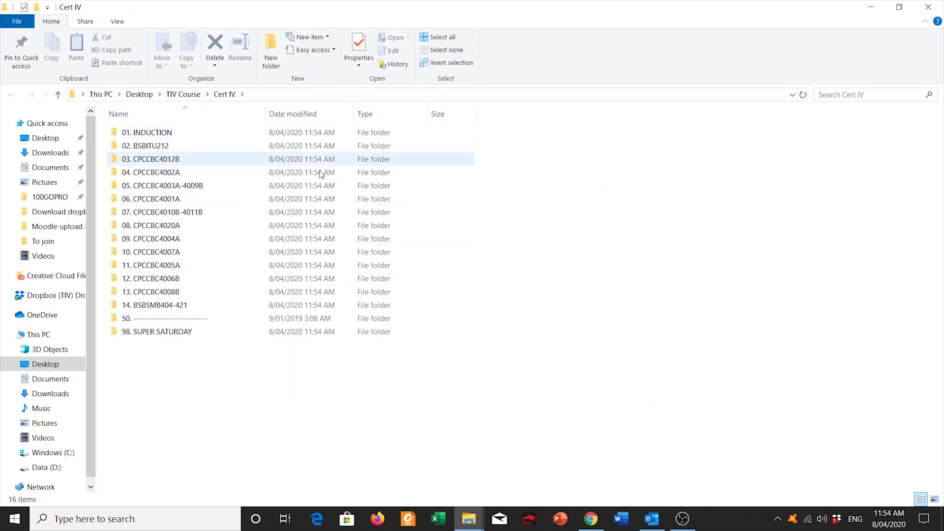
# Step: Open the Common Resources zip from Downloads and start Extract all
pyautogui.click(183, 94)
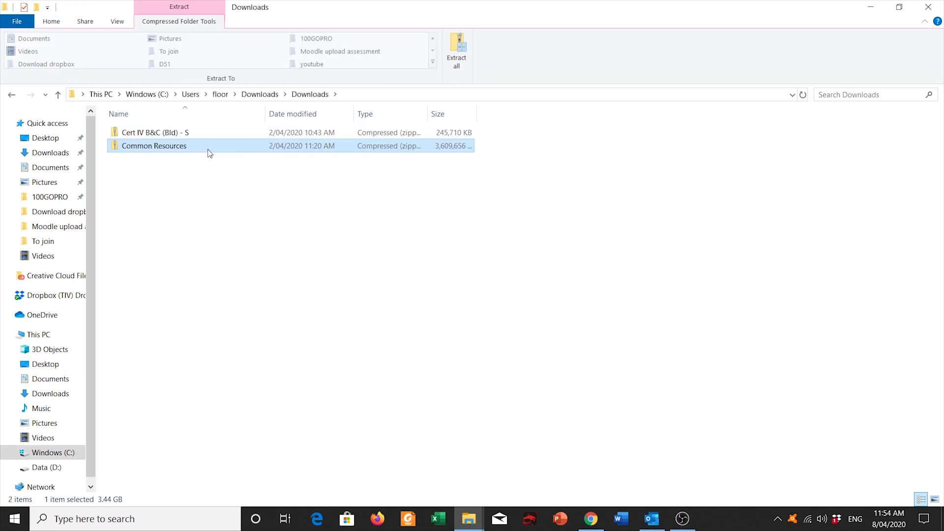
pyautogui.doubleClick(209, 151)
pyautogui.click(457, 67)
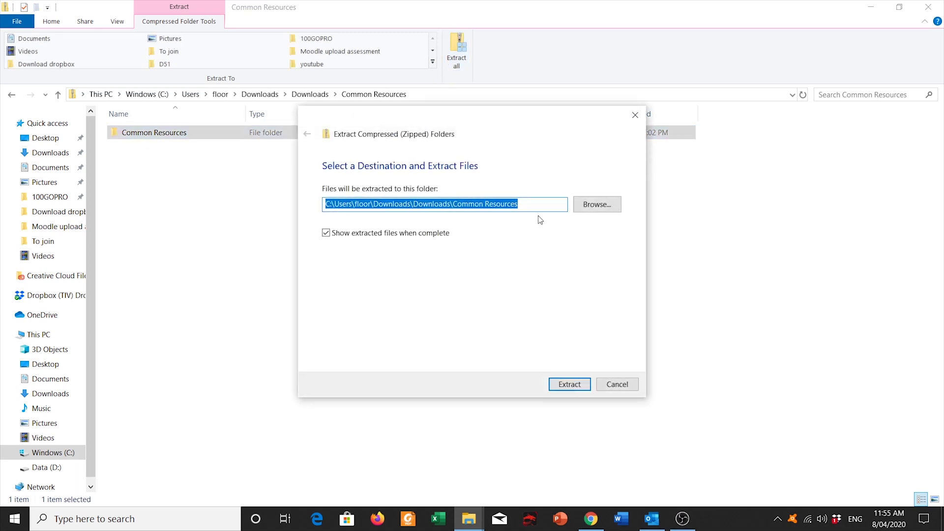
# Step: Set Desktop > TIV Course as the destination and extract Common Resources there
pyautogui.click(591, 207)
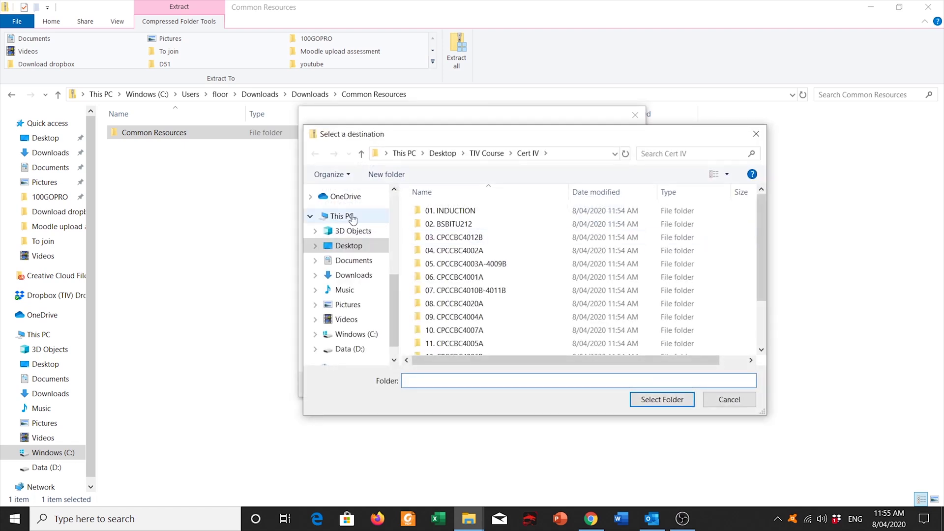
pyautogui.click(349, 246)
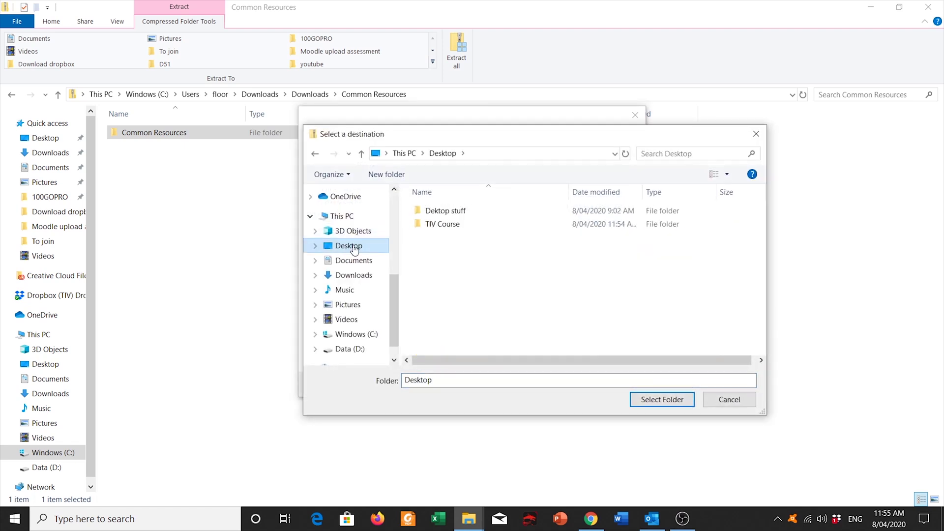
pyautogui.doubleClick(435, 226)
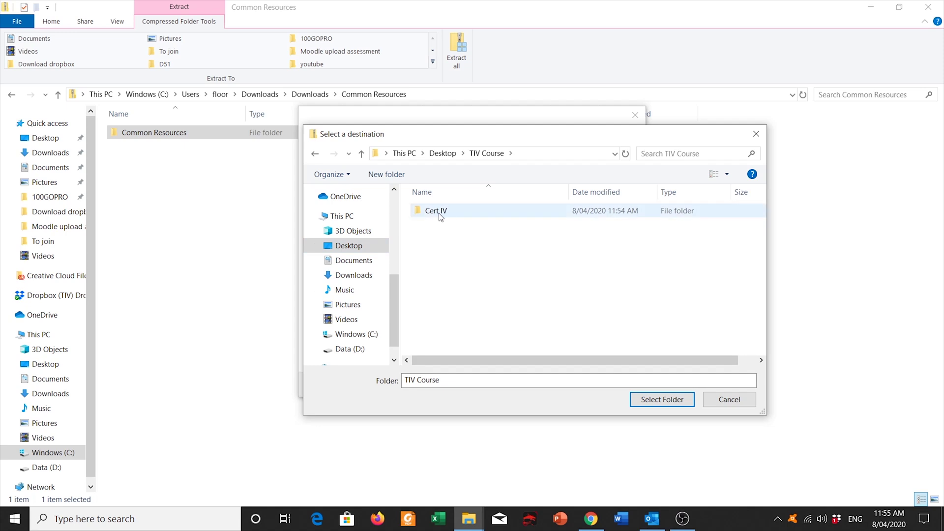
pyautogui.click(661, 400)
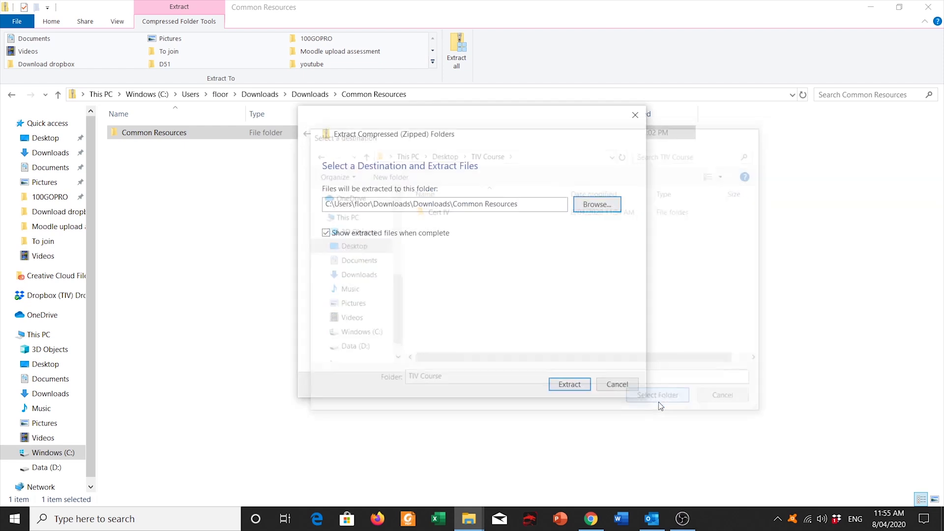
pyautogui.click(568, 387)
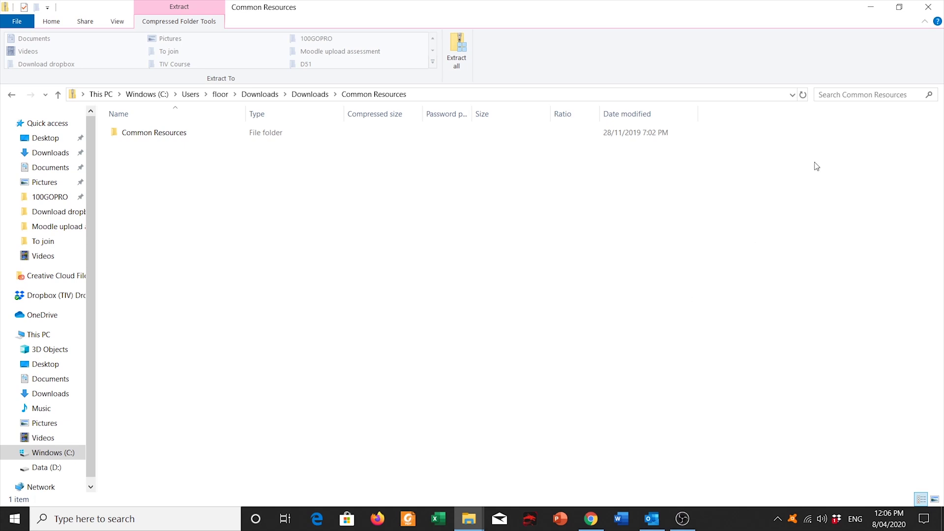
# Step: Minimise the open windows and open the TIV Course folder from the desktop
pyautogui.click(872, 9)
pyautogui.click(871, 7)
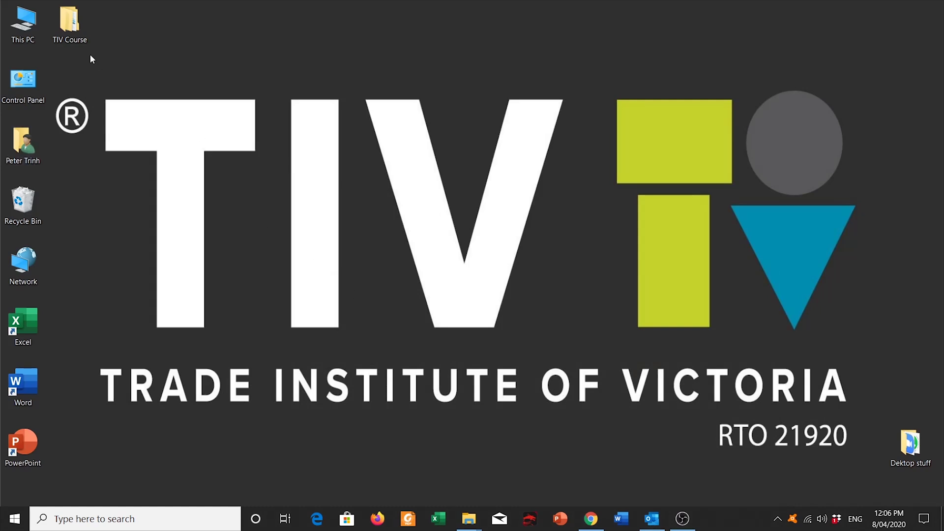
pyautogui.click(78, 41)
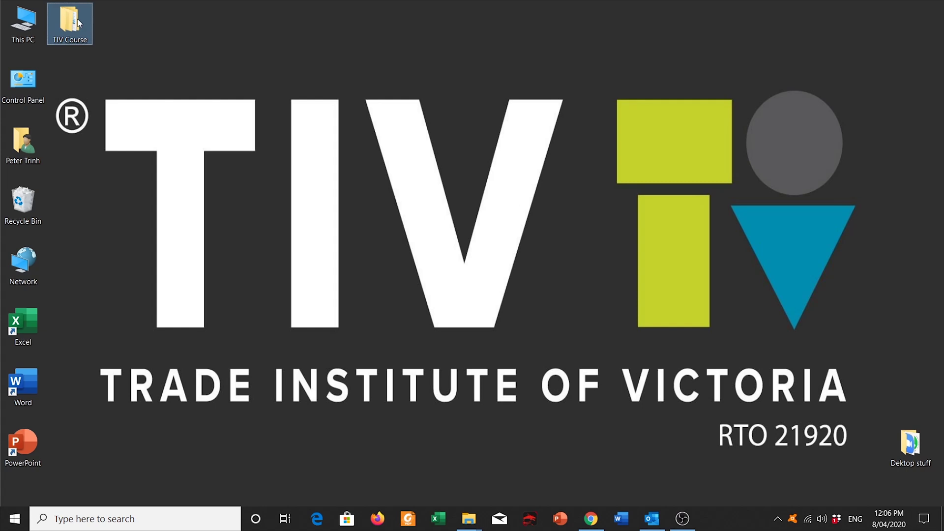
pyautogui.doubleClick(78, 22)
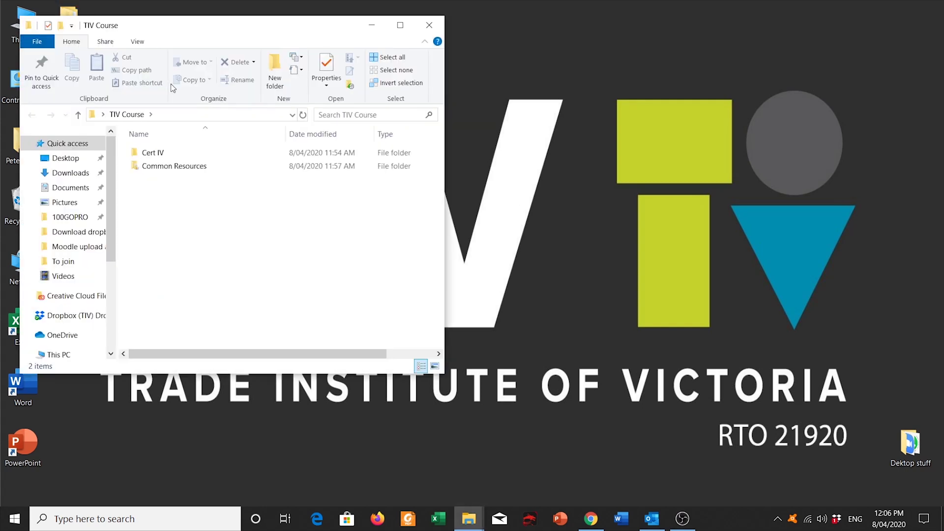
# Step: Maximise the TIV Course window to view its Cert IV and Common Resources folders
pyautogui.doubleClick(250, 34)
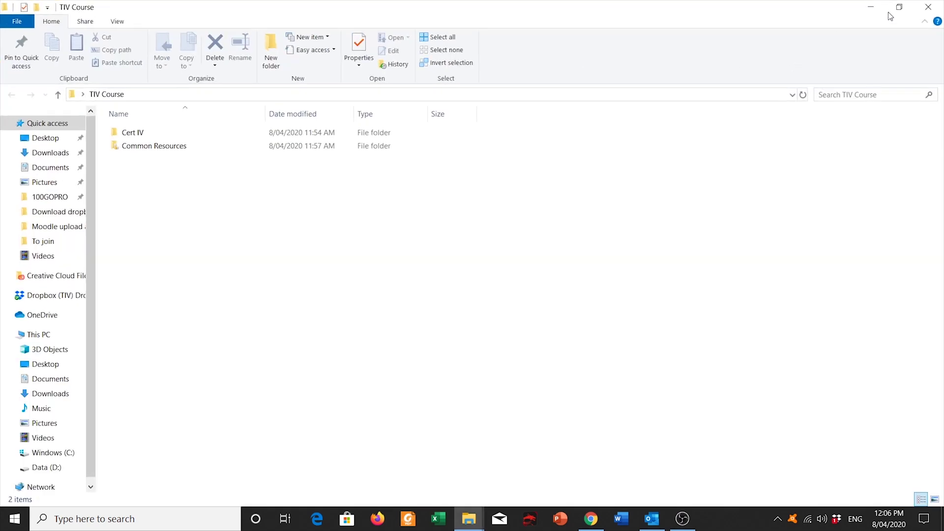
pyautogui.doubleClick(708, 7)
pyautogui.doubleClick(342, 25)
pyautogui.click(899, 6)
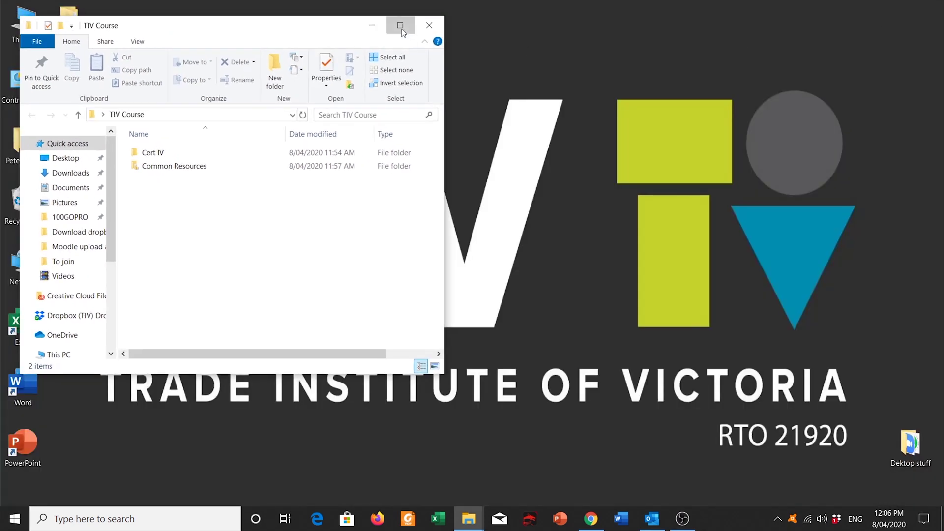
pyautogui.click(402, 30)
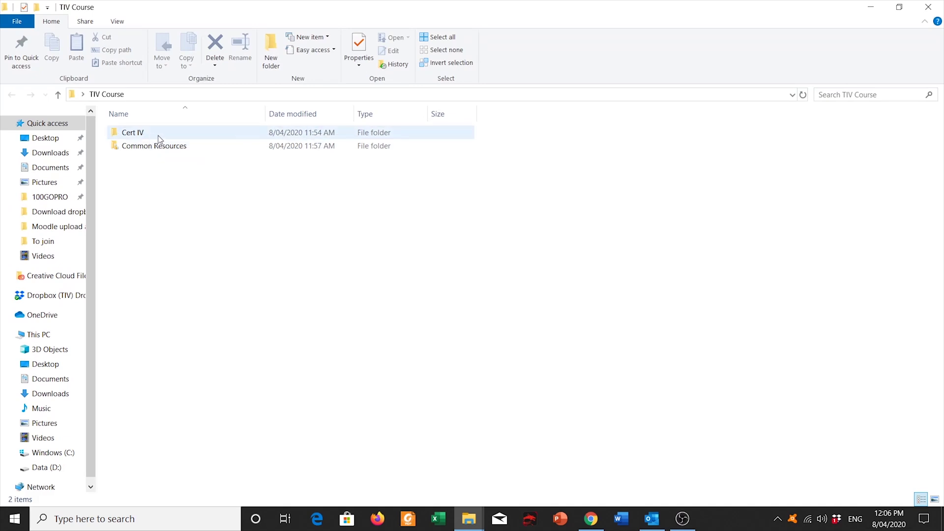
pyautogui.moveTo(162, 137)
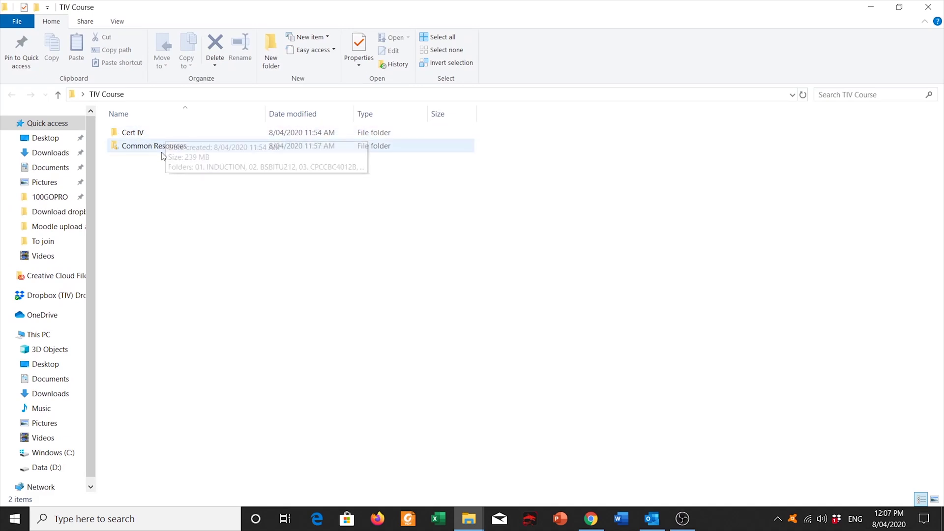
pyautogui.moveTo(148, 153)
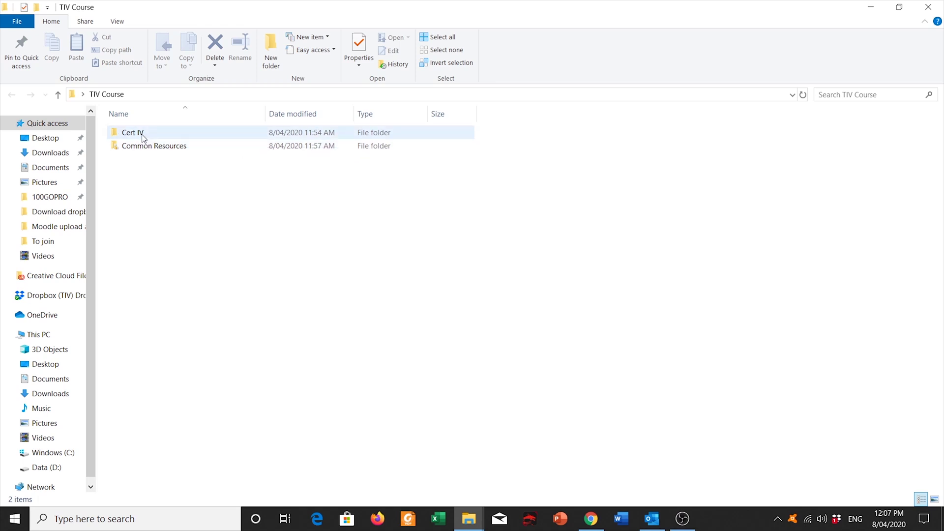
# Step: Browse Cert IV into 02. BSBITU212, checking its Assessment files, then its Resources folder
pyautogui.doubleClick(143, 136)
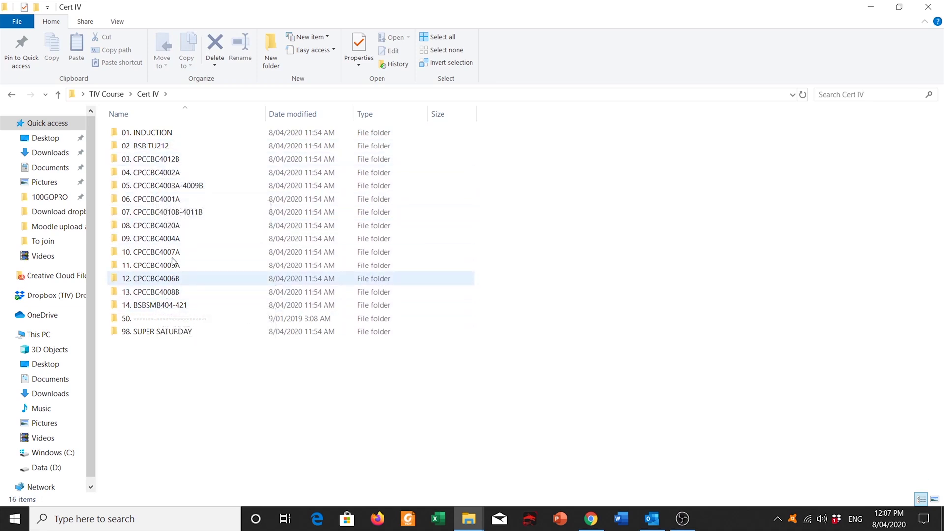
pyautogui.moveTo(163, 153)
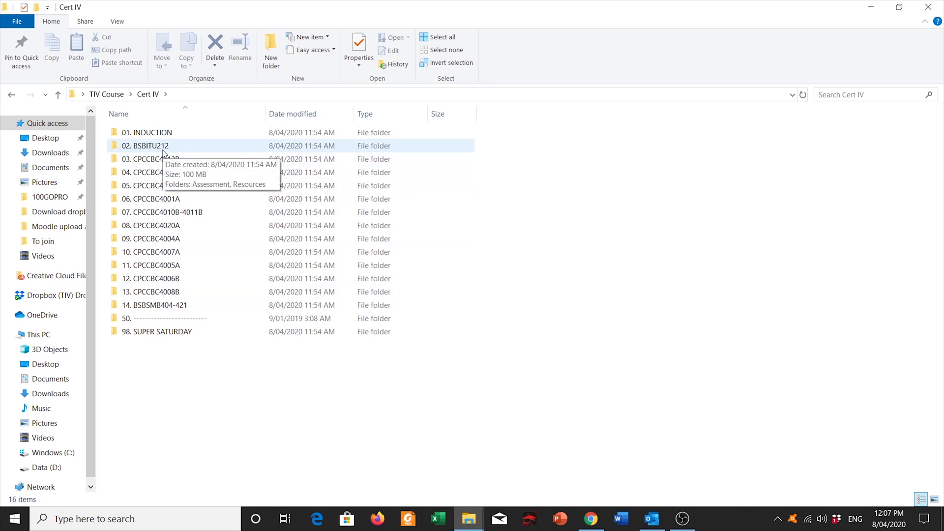
pyautogui.doubleClick(163, 148)
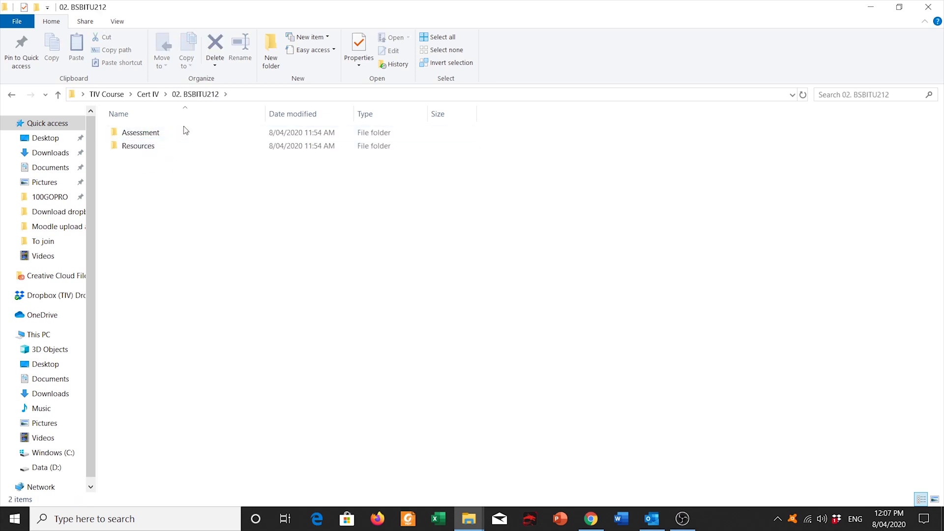
pyautogui.doubleClick(148, 146)
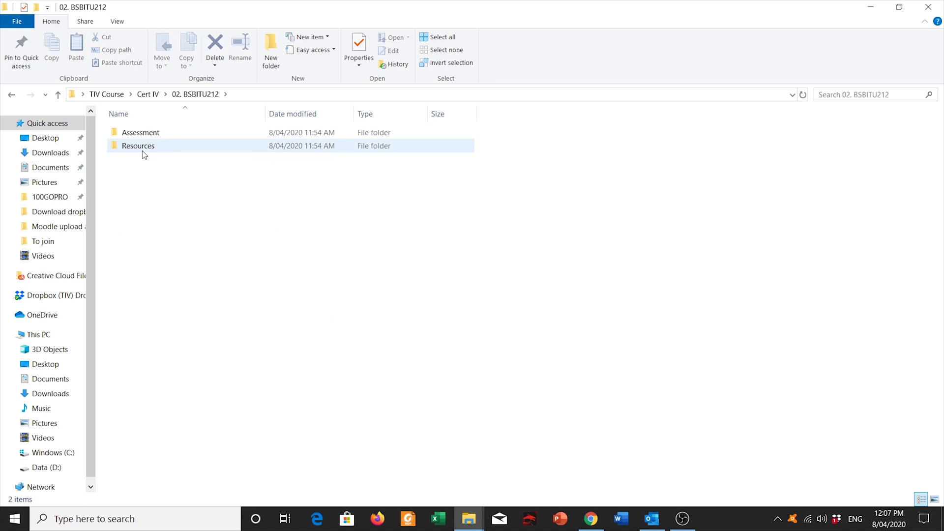
pyautogui.doubleClick(146, 134)
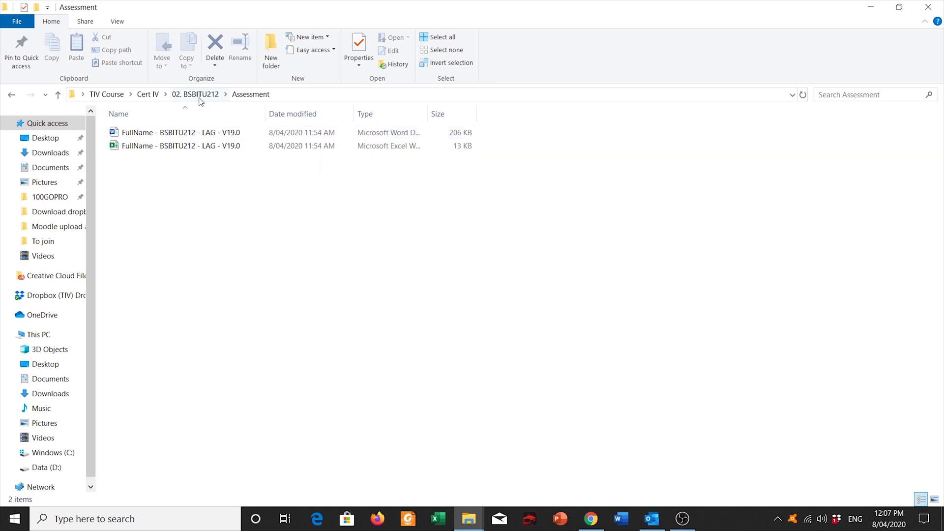
pyautogui.click(15, 97)
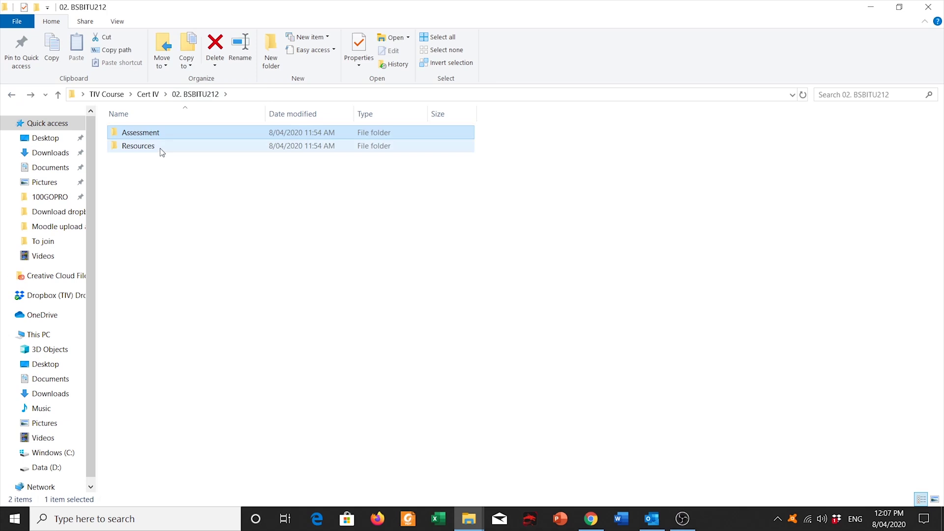
pyautogui.doubleClick(160, 147)
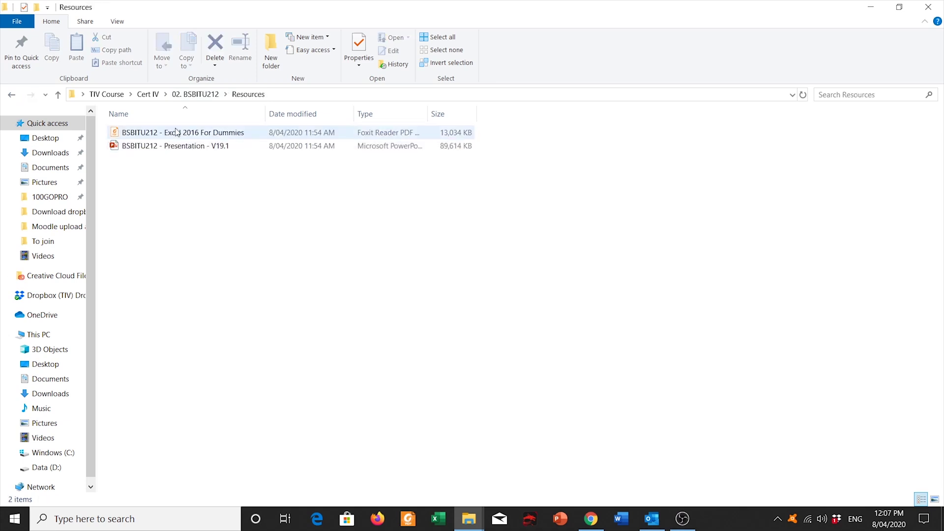
pyautogui.click(190, 150)
# Step: Return to Cert IV and open the 07. CPCCBC4010B-4011B unit folder
pyautogui.click(182, 94)
pyautogui.click(148, 95)
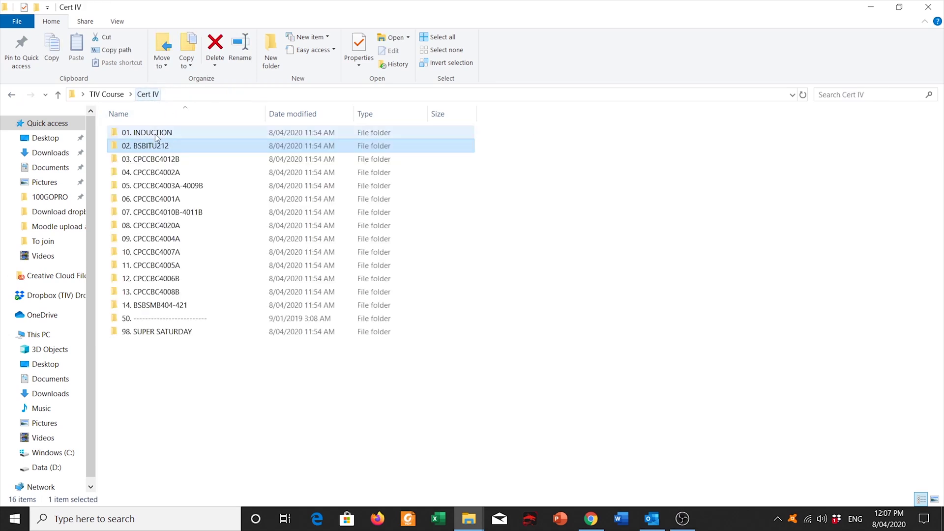
pyautogui.click(179, 217)
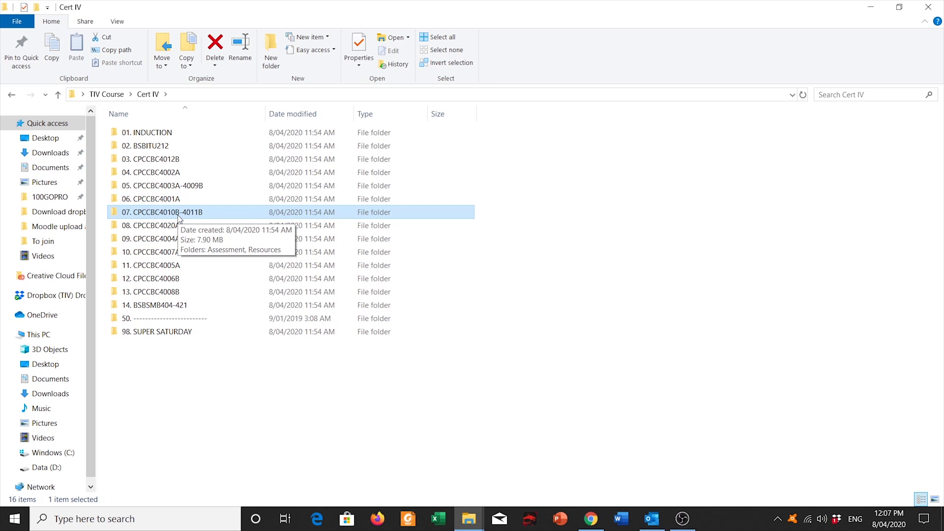
pyautogui.doubleClick(179, 217)
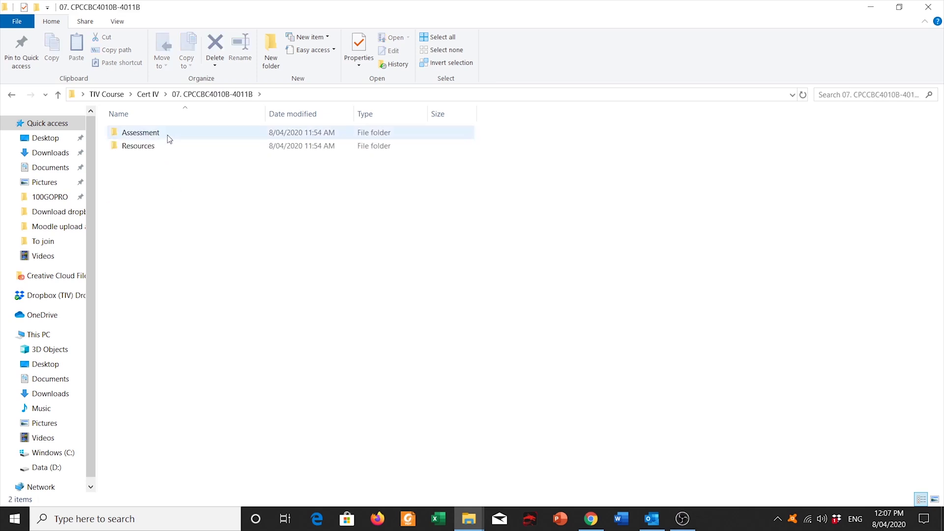
# Step: Check the 07 unit's Assessment and Resources folders, then step back through the folder history
pyautogui.doubleClick(169, 138)
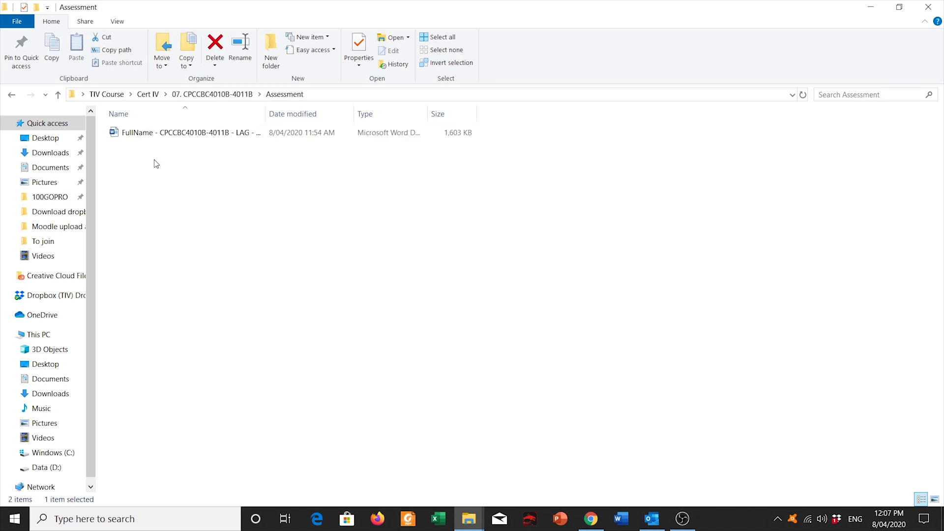
pyautogui.click(16, 96)
pyautogui.doubleClick(177, 148)
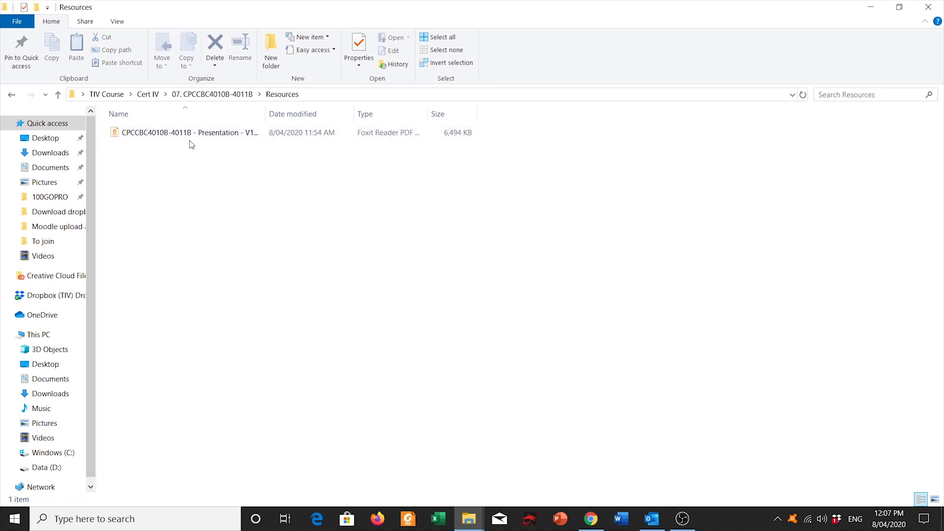
pyautogui.click(13, 100)
pyautogui.click(12, 100)
pyautogui.click(13, 100)
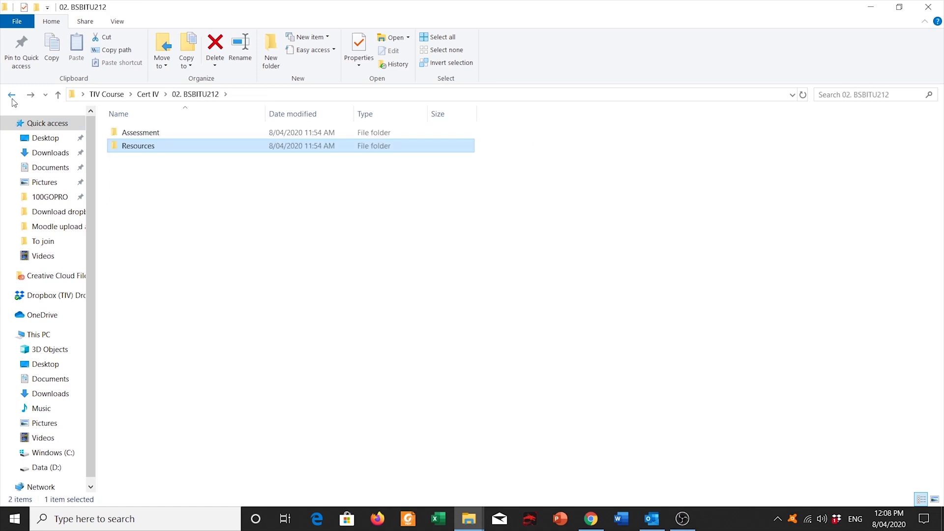
pyautogui.click(13, 100)
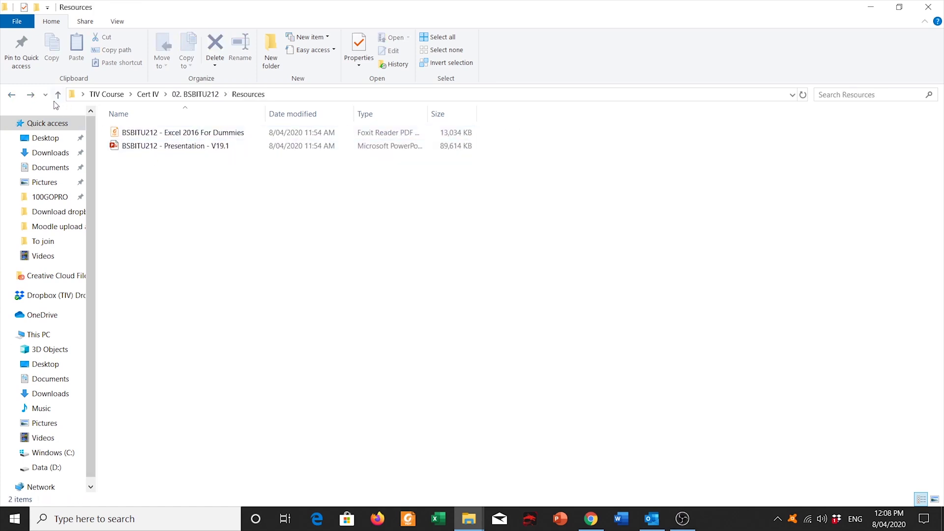
# Step: Go up to TIV Course, open Common Resources, and look inside 02. ARCS (Acts Regs Codes Standards)
pyautogui.click(122, 98)
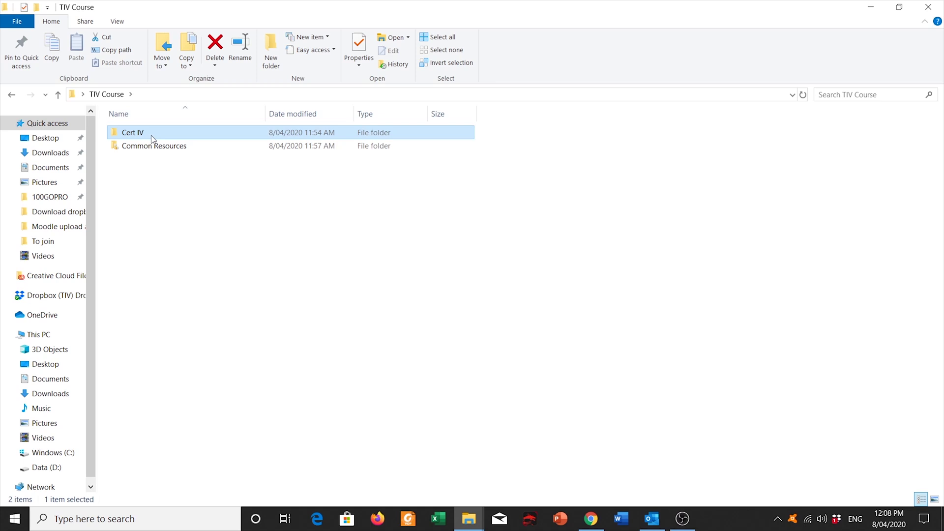
pyautogui.click(158, 150)
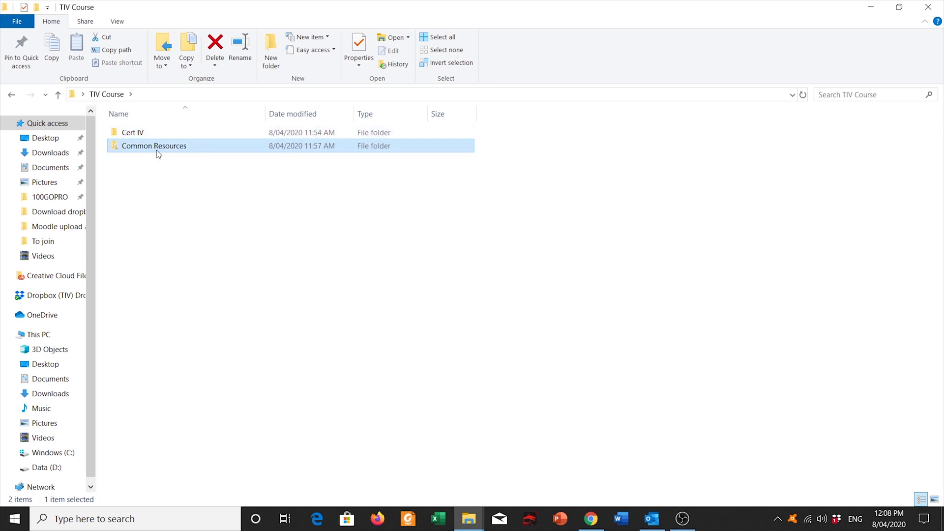
pyautogui.moveTo(169, 153)
pyautogui.doubleClick(154, 146)
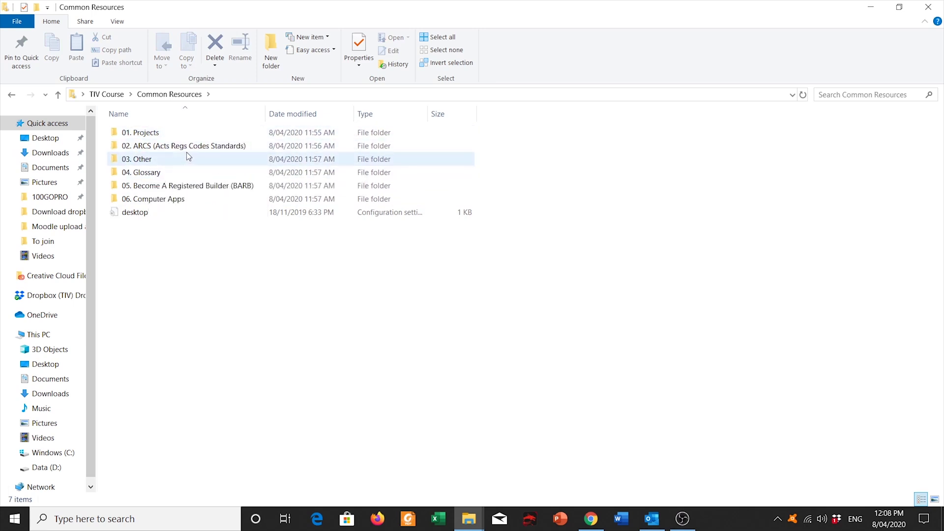
pyautogui.moveTo(187, 156)
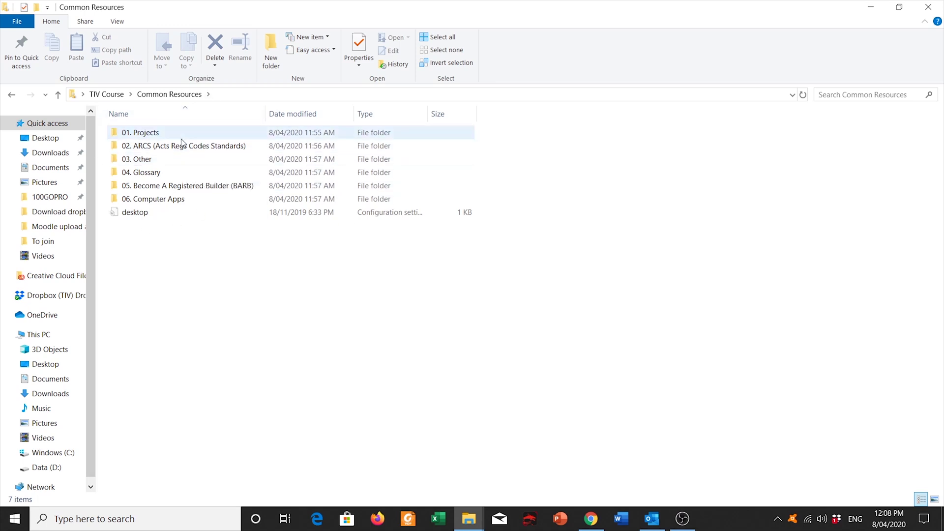
pyautogui.doubleClick(187, 148)
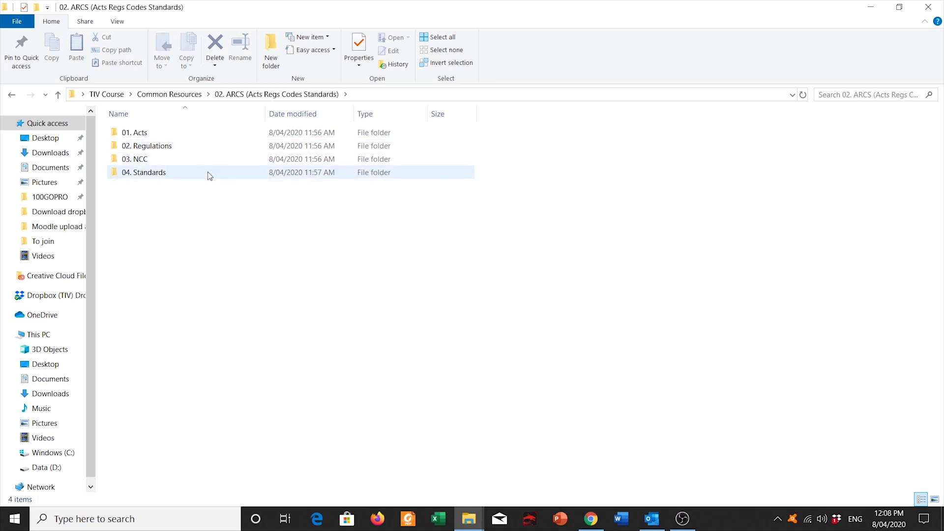
pyautogui.click(13, 96)
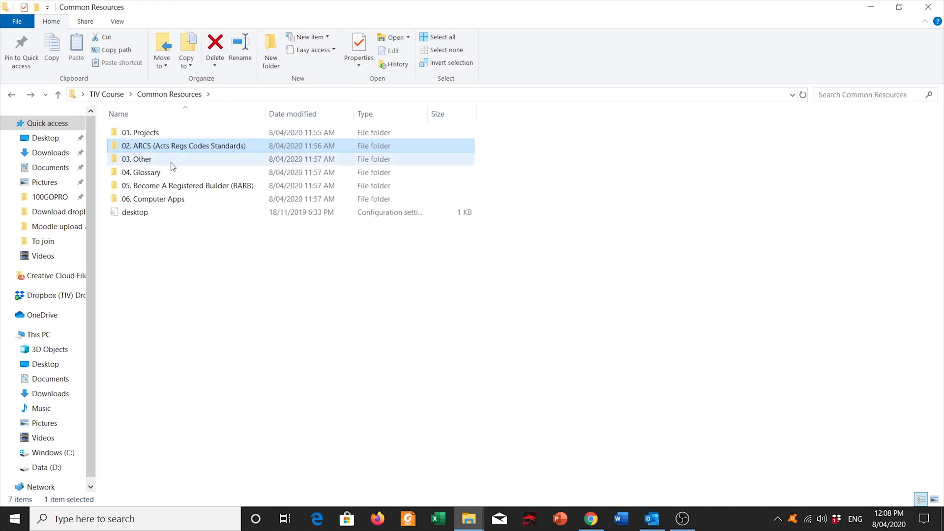
# Step: Open 04. Glossary and read the five-page GLOSSARY - LAG - V19.1 PDF, then close it
pyautogui.doubleClick(163, 173)
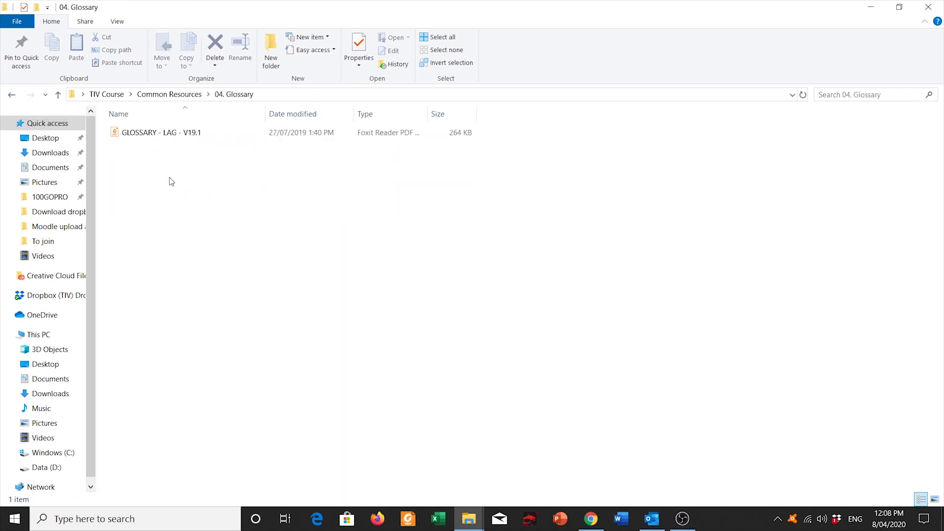
pyautogui.doubleClick(189, 135)
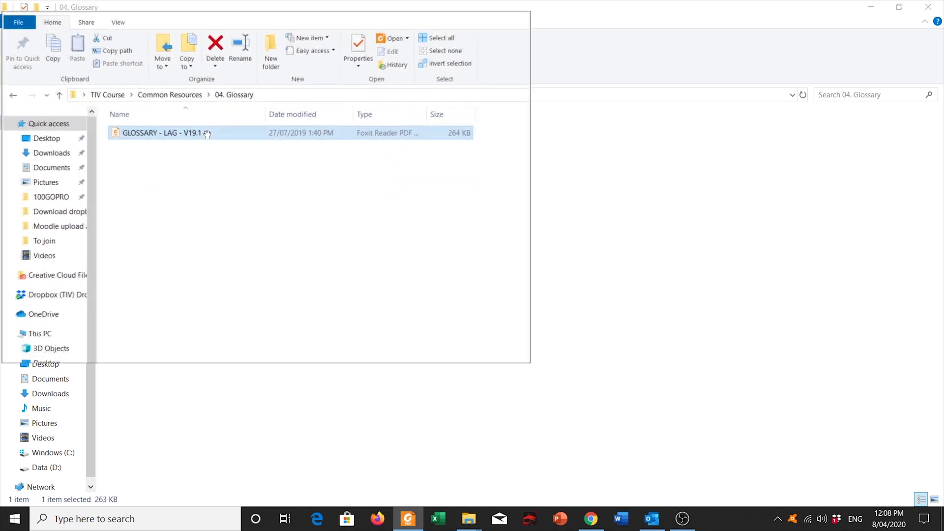
pyautogui.scroll(-3, 337, 257)
pyautogui.scroll(-15, 336, 256)
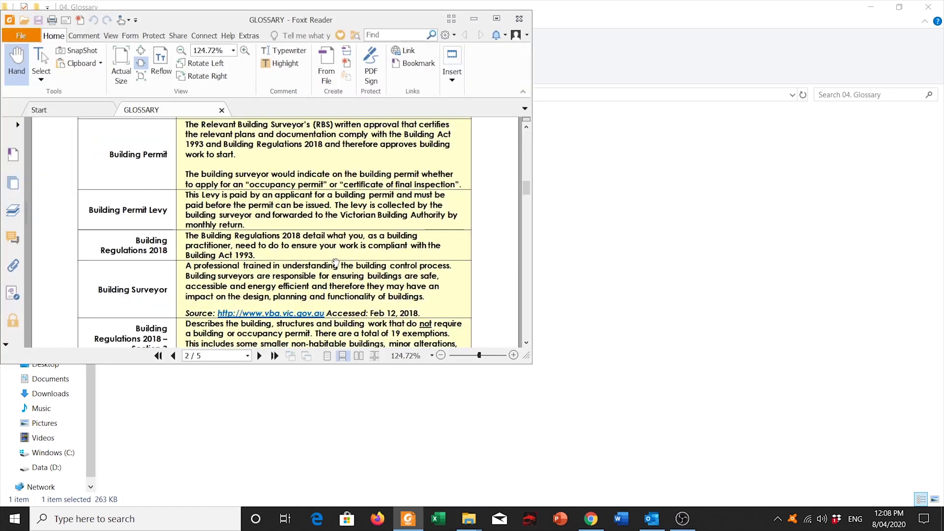
pyautogui.scroll(-20, 336, 259)
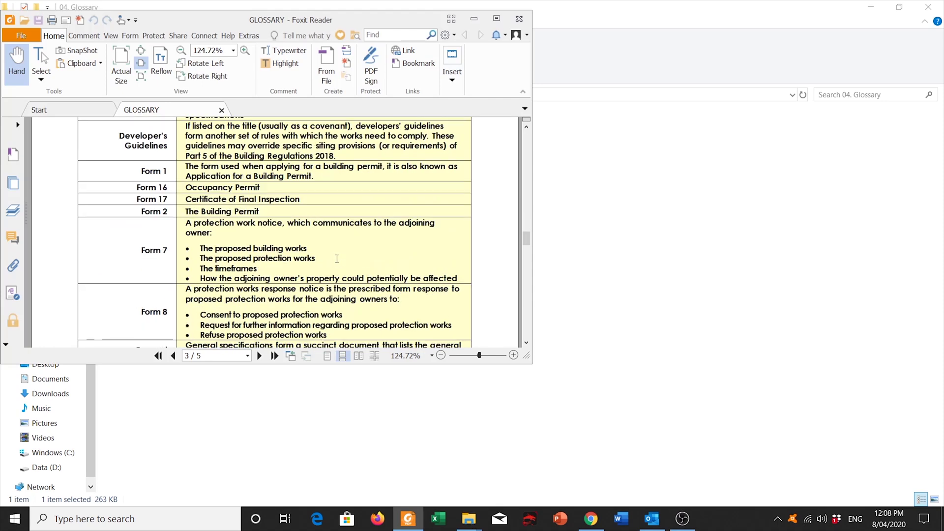
pyautogui.scroll(-20, 336, 258)
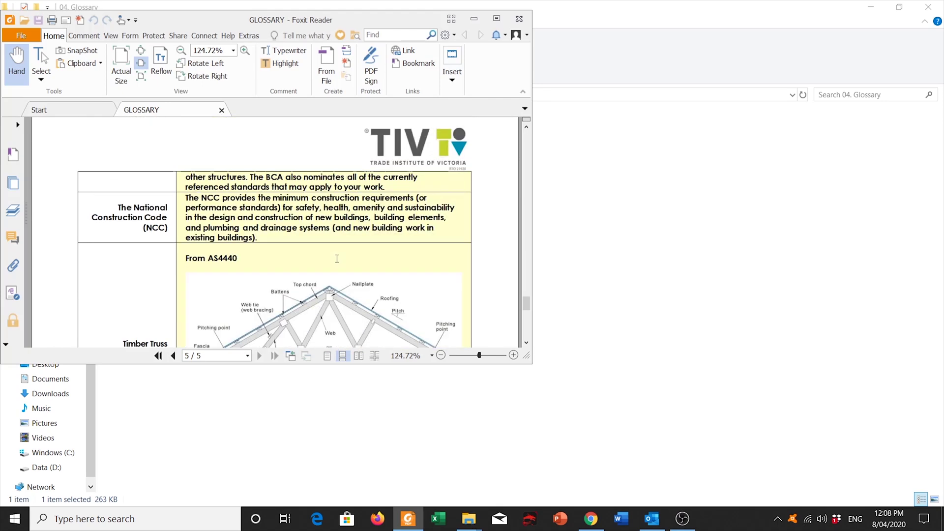
pyautogui.click(519, 19)
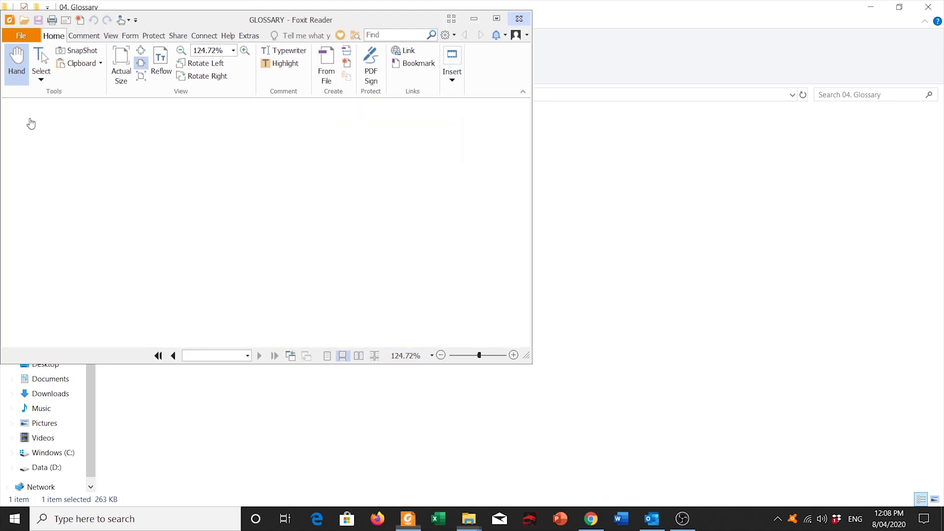
pyautogui.click(11, 95)
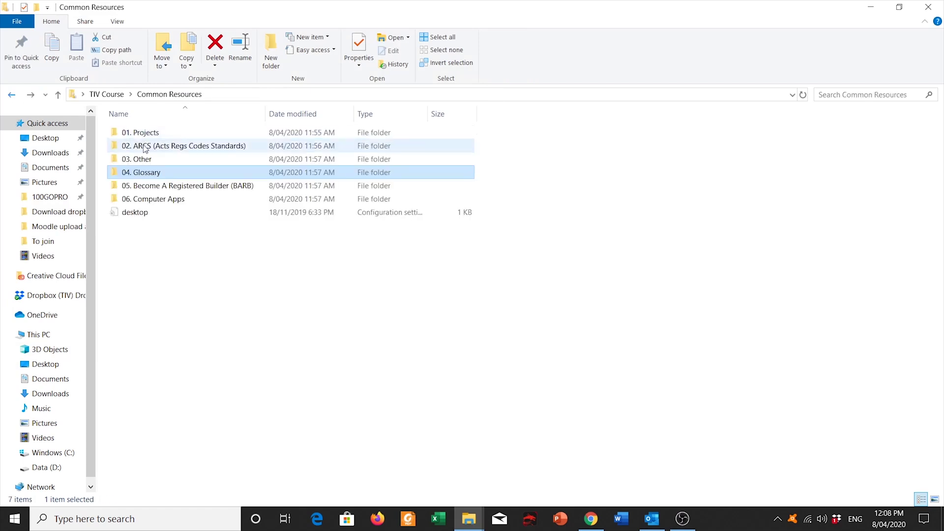
# Step: Check the Documentation files in 05. Become A Registered Builder (BARB), then return to Common Resources
pyautogui.doubleClick(157, 190)
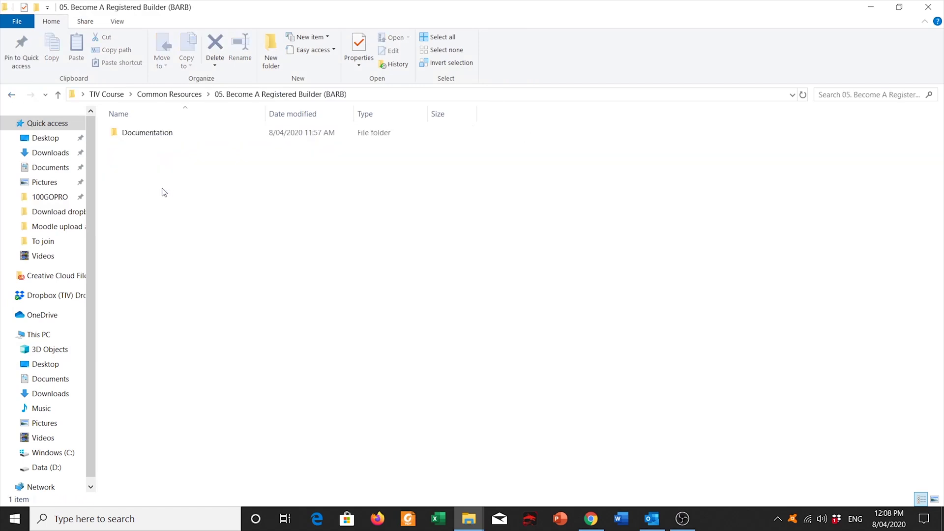
pyautogui.doubleClick(179, 141)
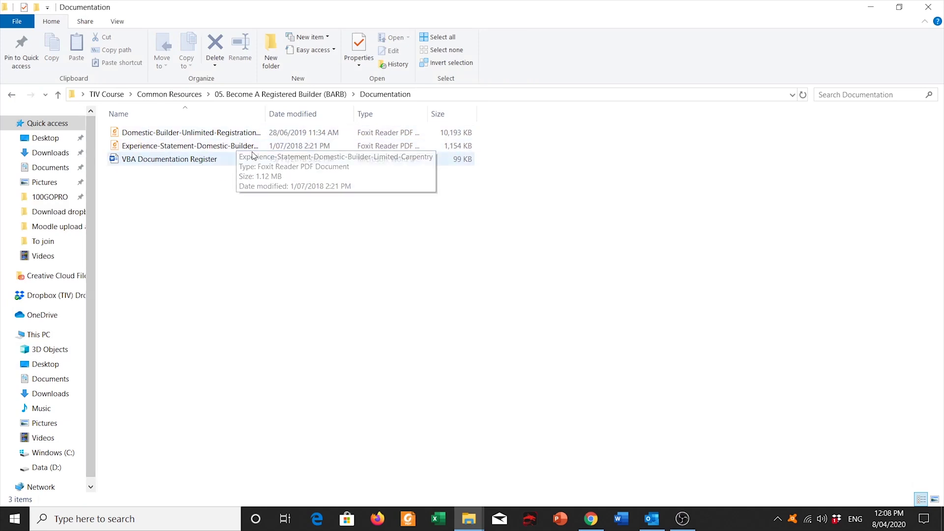
pyautogui.click(15, 97)
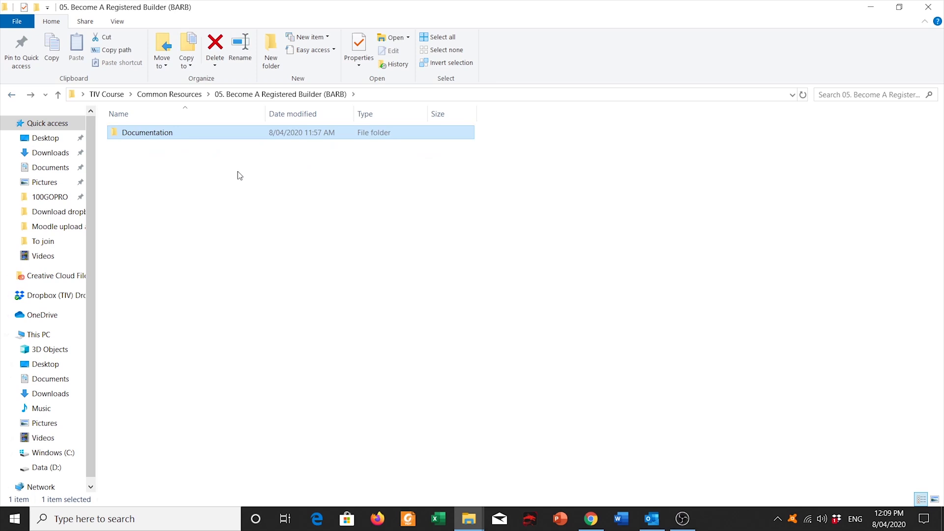
pyautogui.click(15, 96)
# Step: In 06. Computer Apps, read the two-page PDF on opening Word documents in Pages, then close it
pyautogui.doubleClick(177, 205)
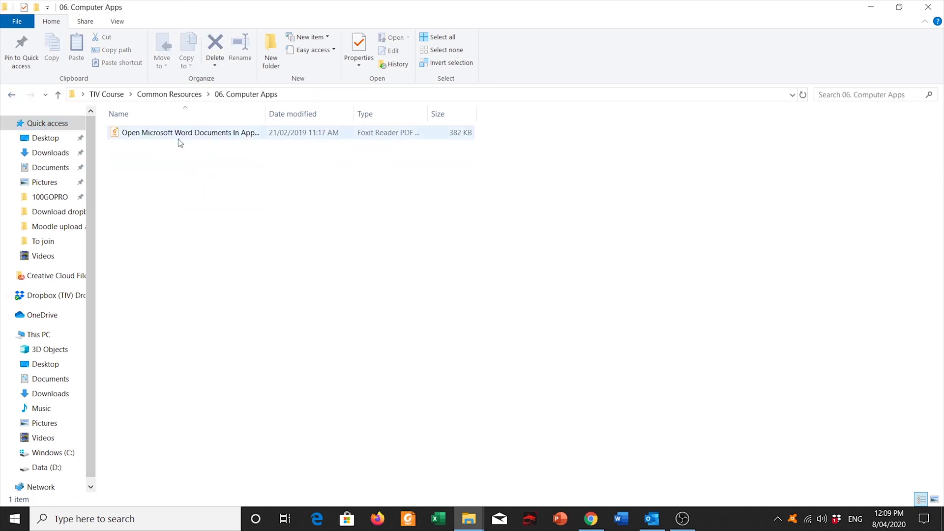
pyautogui.doubleClick(197, 132)
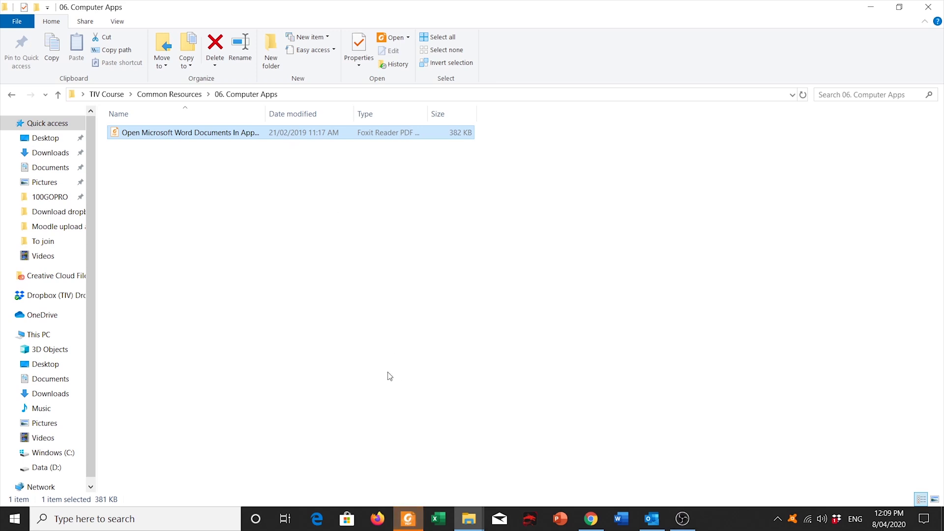
pyautogui.click(408, 519)
pyautogui.scroll(-5, 373, 246)
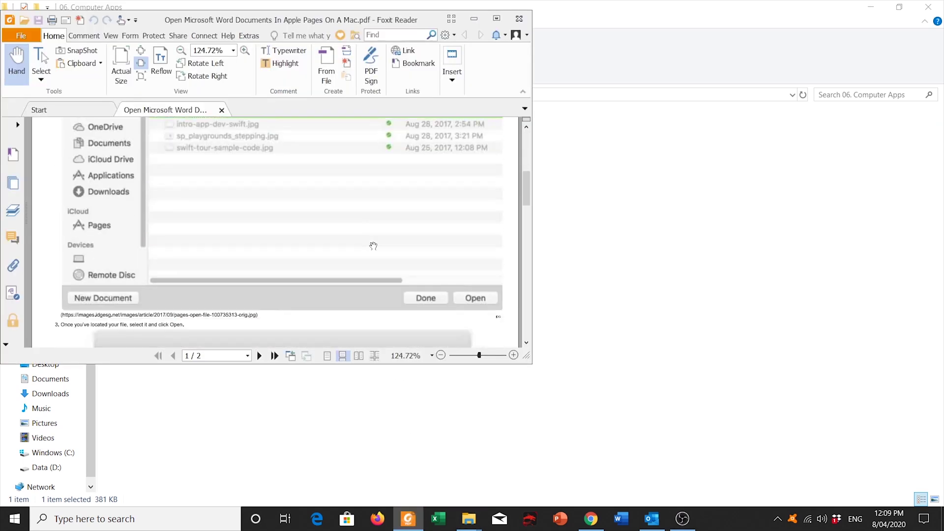
pyautogui.scroll(-10, 374, 246)
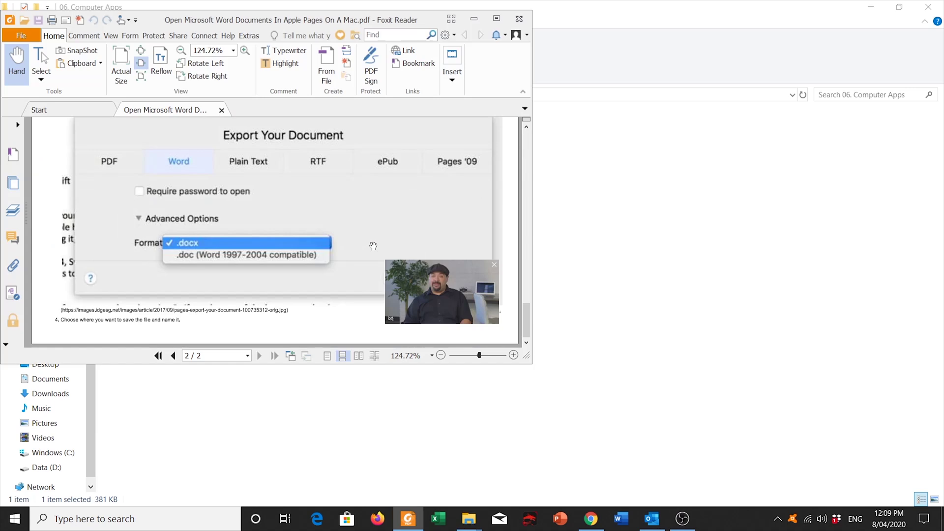
pyautogui.scroll(12, 373, 245)
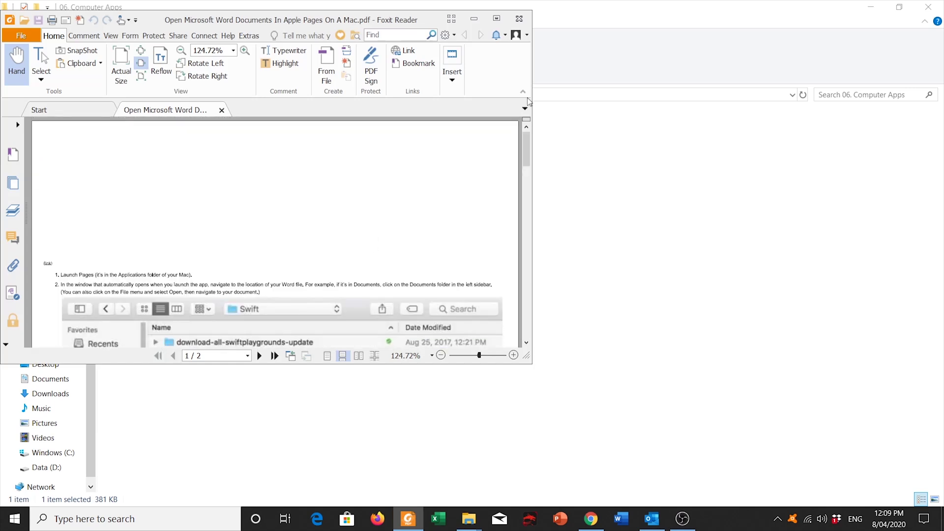
pyautogui.click(519, 18)
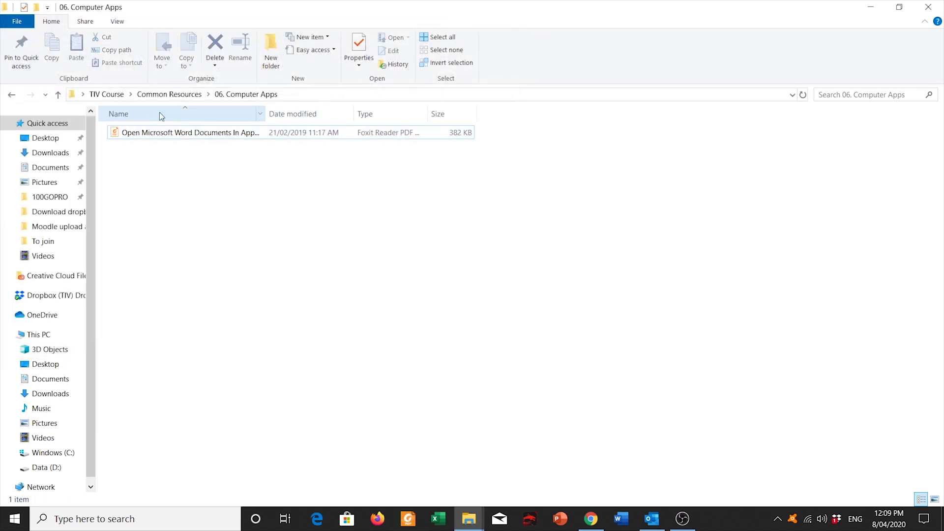
# Step: Open 03. Other from Common Resources and select all 20 of its subfolders
pyautogui.click(11, 95)
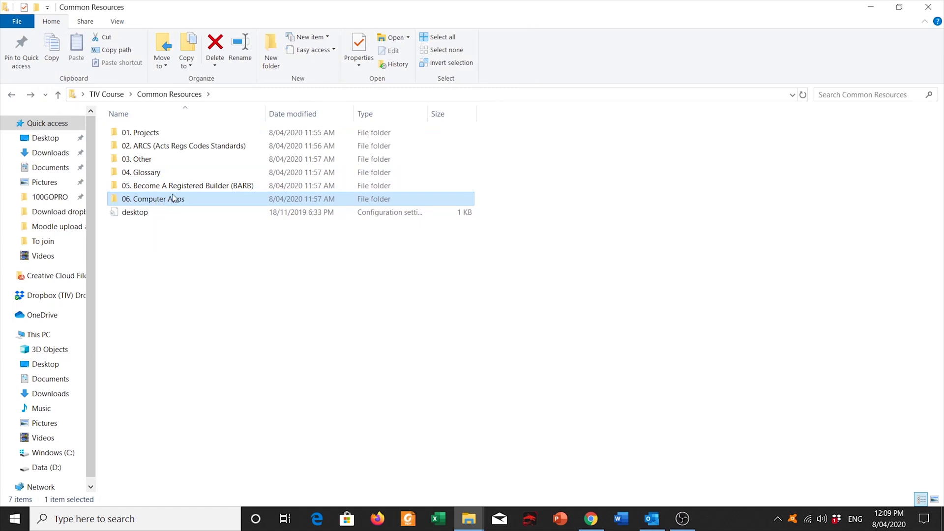
pyautogui.doubleClick(162, 160)
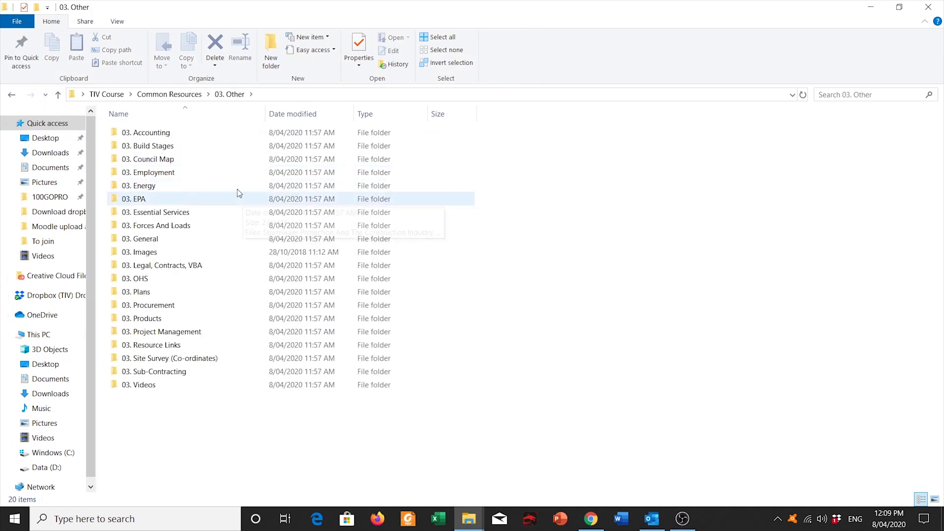
pyautogui.moveTo(273, 449); pyautogui.dragTo(260, 408)
pyautogui.click(13, 96)
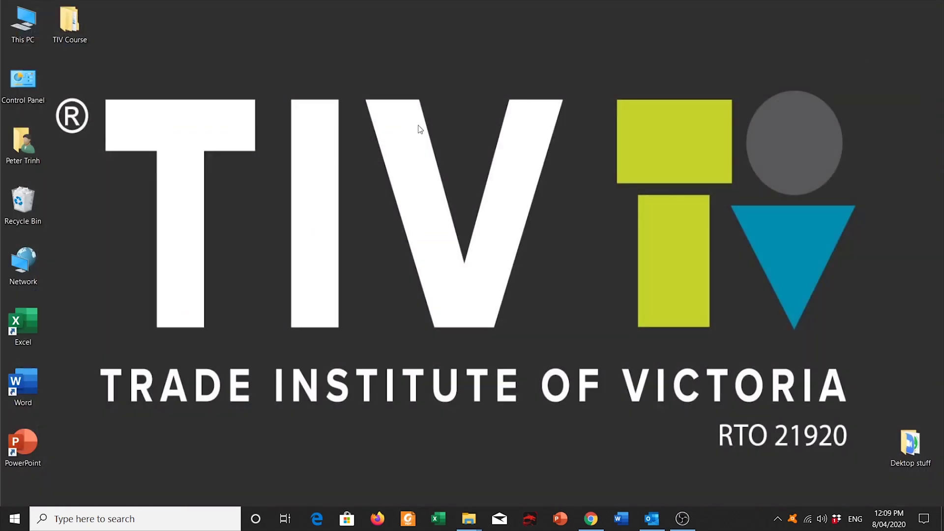
# Step: Open the desktop TIV Course folder and check its Cert IV and Common Resources subfolders
pyautogui.click(83, 33)
pyautogui.doubleClick(79, 35)
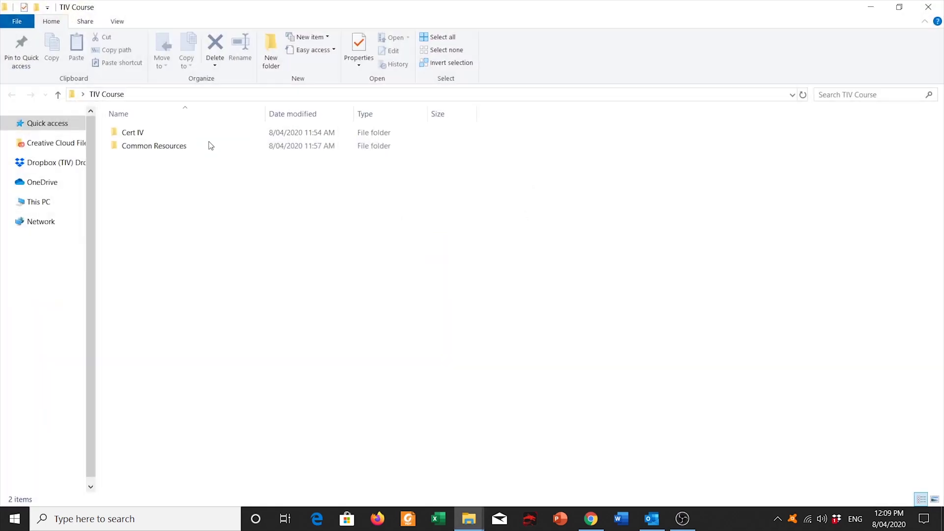
pyautogui.click(140, 137)
pyautogui.doubleClick(139, 137)
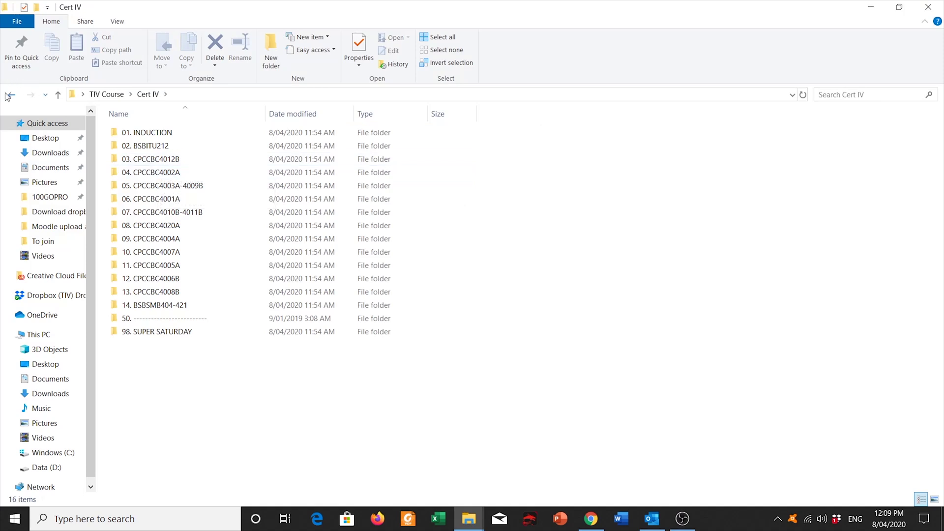
pyautogui.hotkey('alt', 'Left')
pyautogui.doubleClick(153, 146)
pyautogui.hotkey('alt', 'Left')
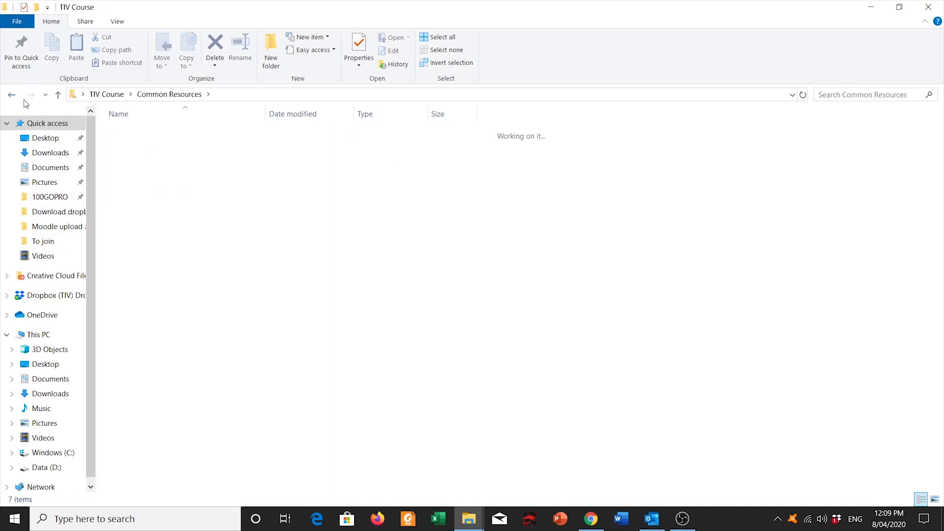
pyautogui.click(303, 235)
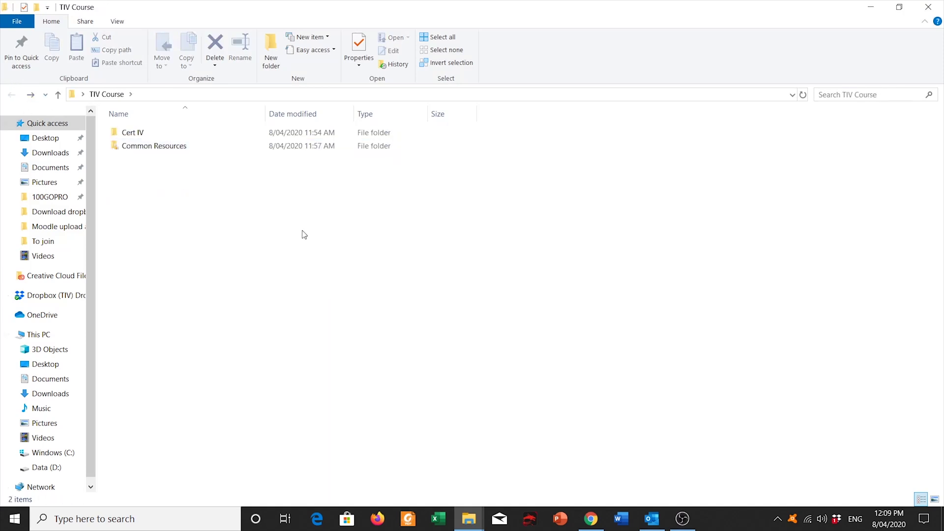